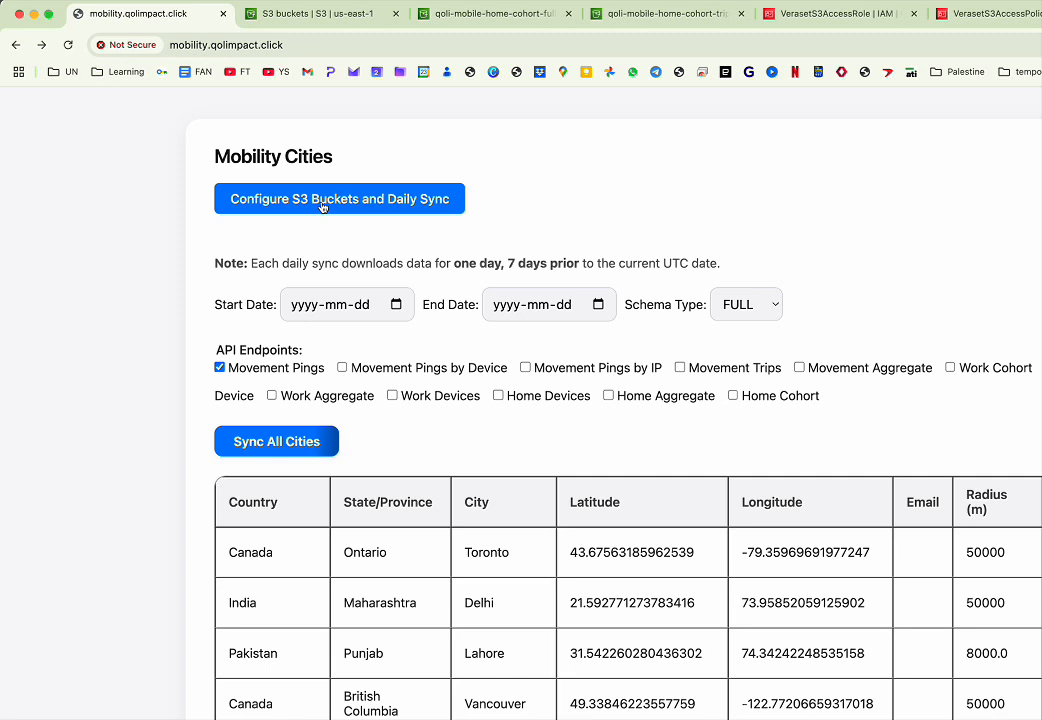
- Open the S3 buckets and daily sync configuration page and review its sync schedule, backup bucket and endpoint bucket settings
left_click(322, 200)
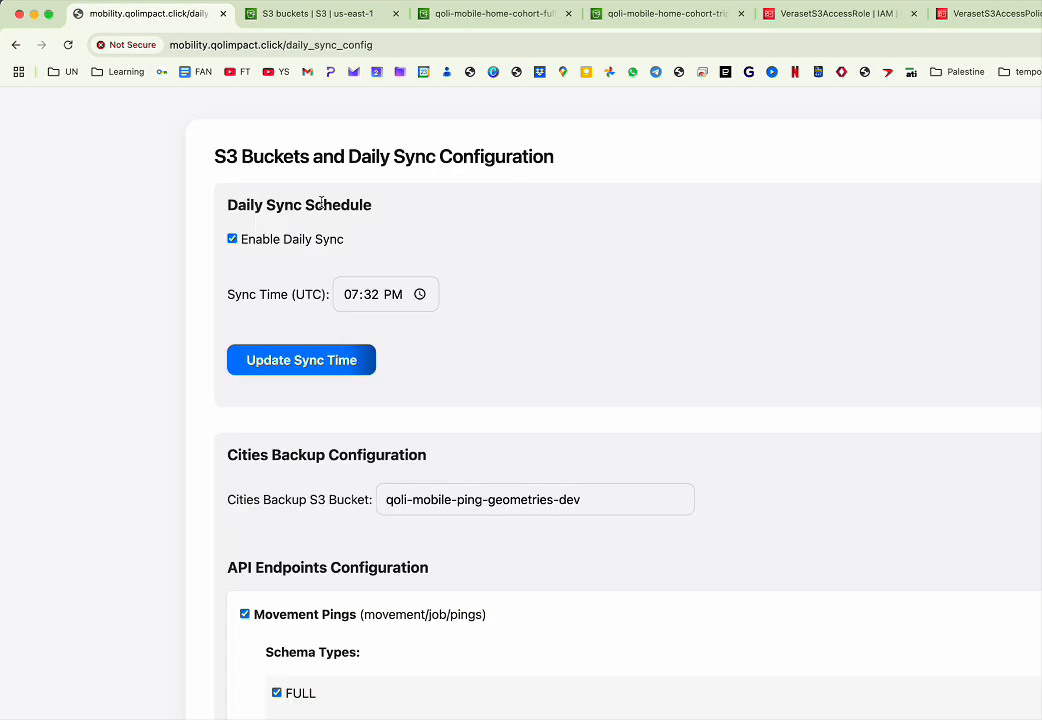
scroll(321, 205, "down", 3)
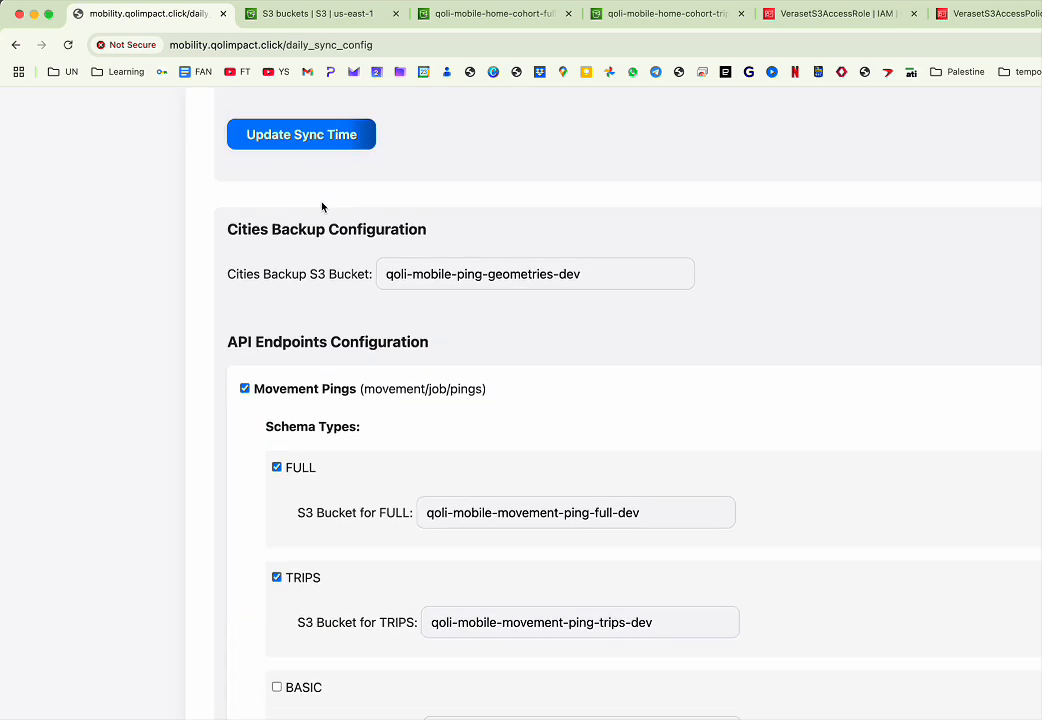
scroll(321, 207, "down", 1)
left_click(521, 419)
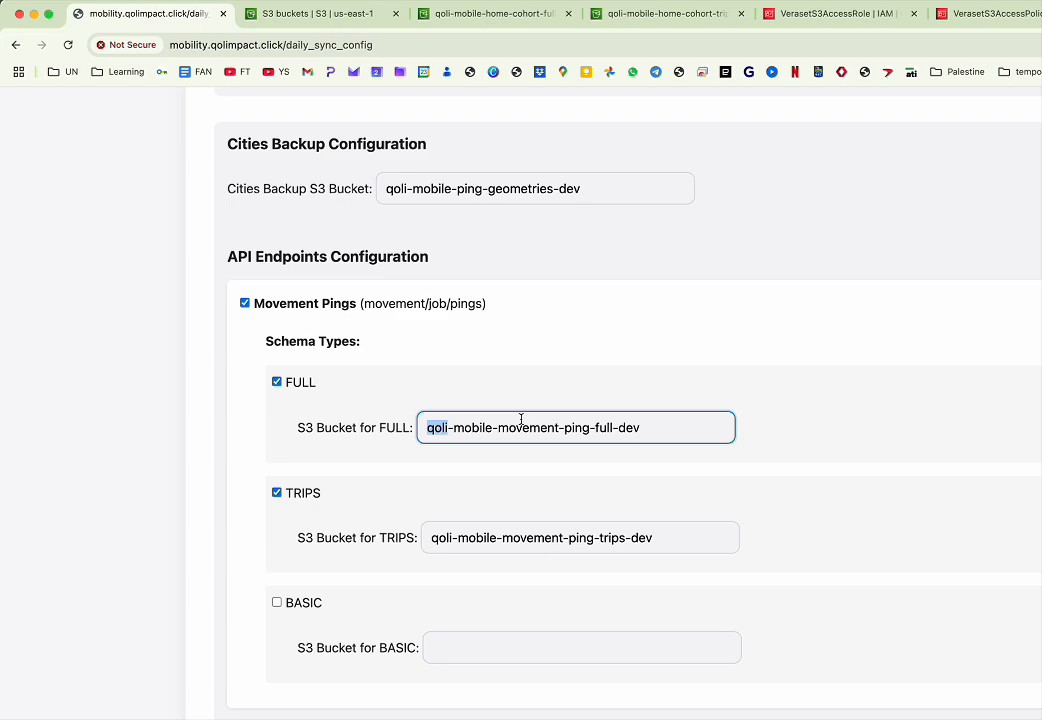
scroll(521, 415, "down", 6)
left_click_drag(596, 519, 454, 365)
scroll(479, 395, "up", 10)
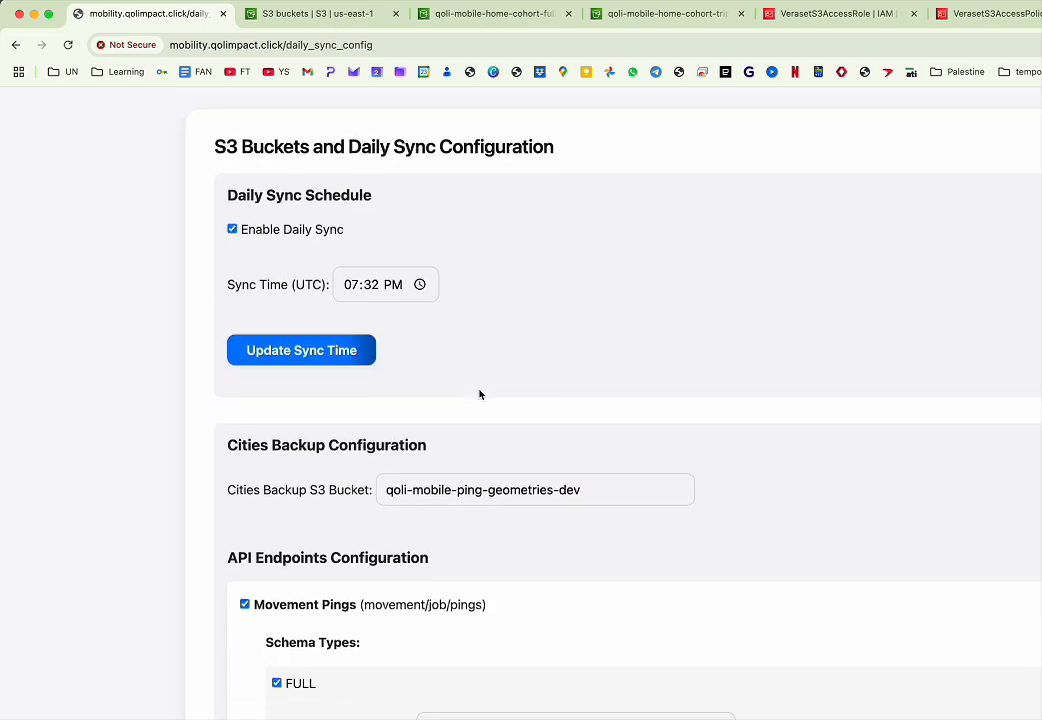
scroll(479, 395, "down", 5)
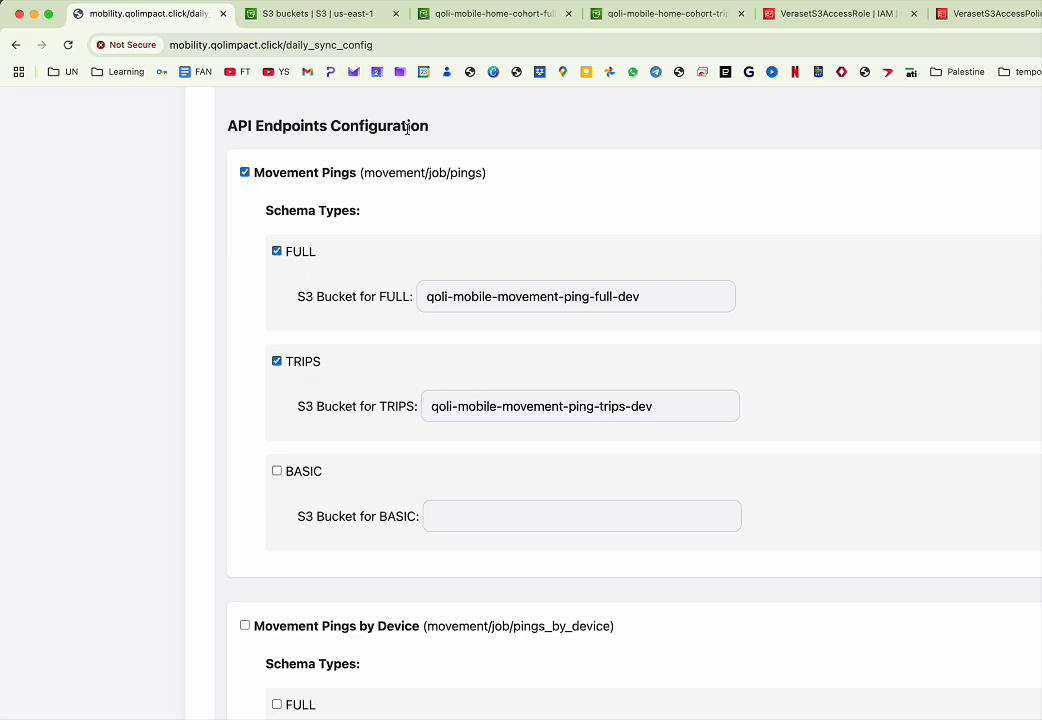
left_click(364, 175)
left_click_drag(364, 175, 480, 193)
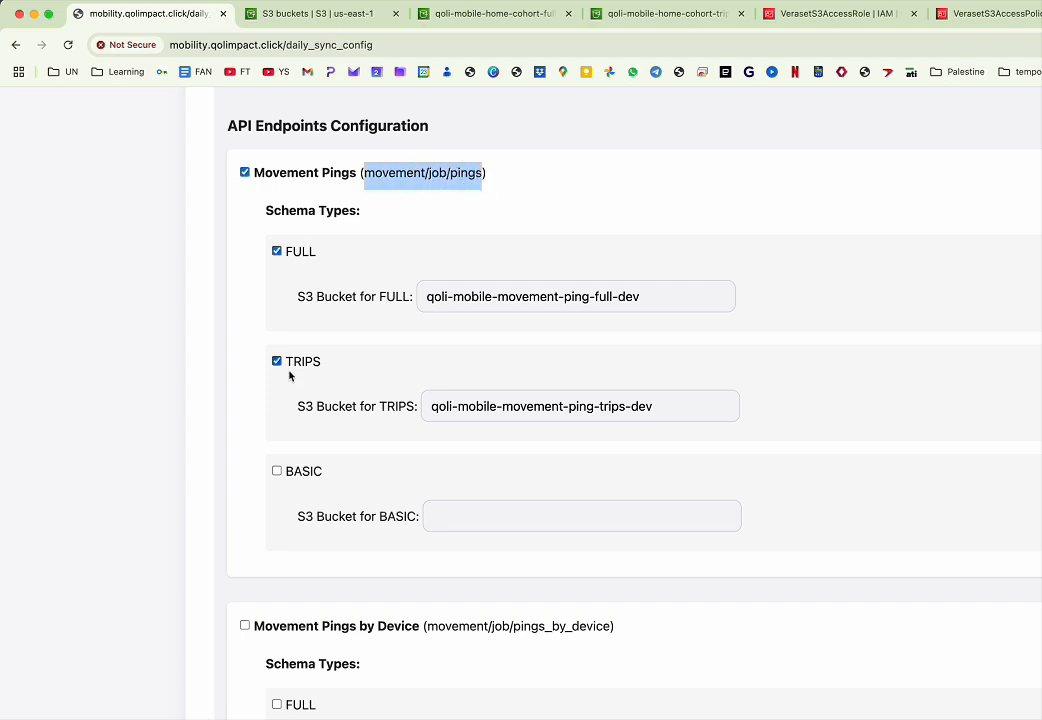
scroll(320, 366, "down", 20)
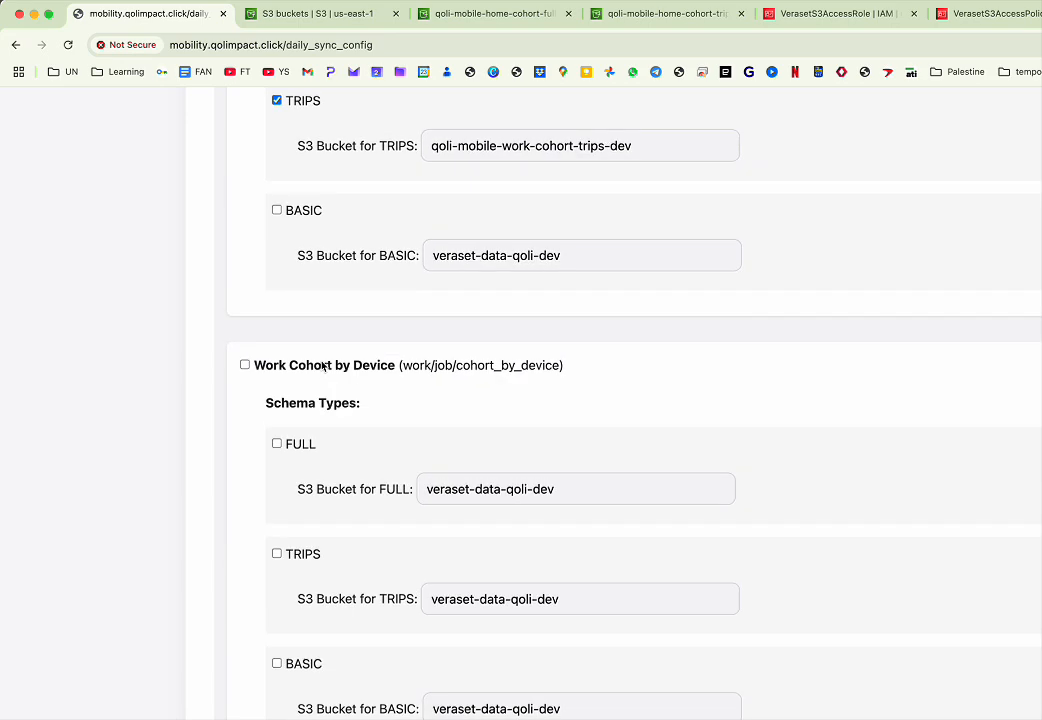
scroll(321, 366, "up", 12)
scroll(321, 366, "down", 20)
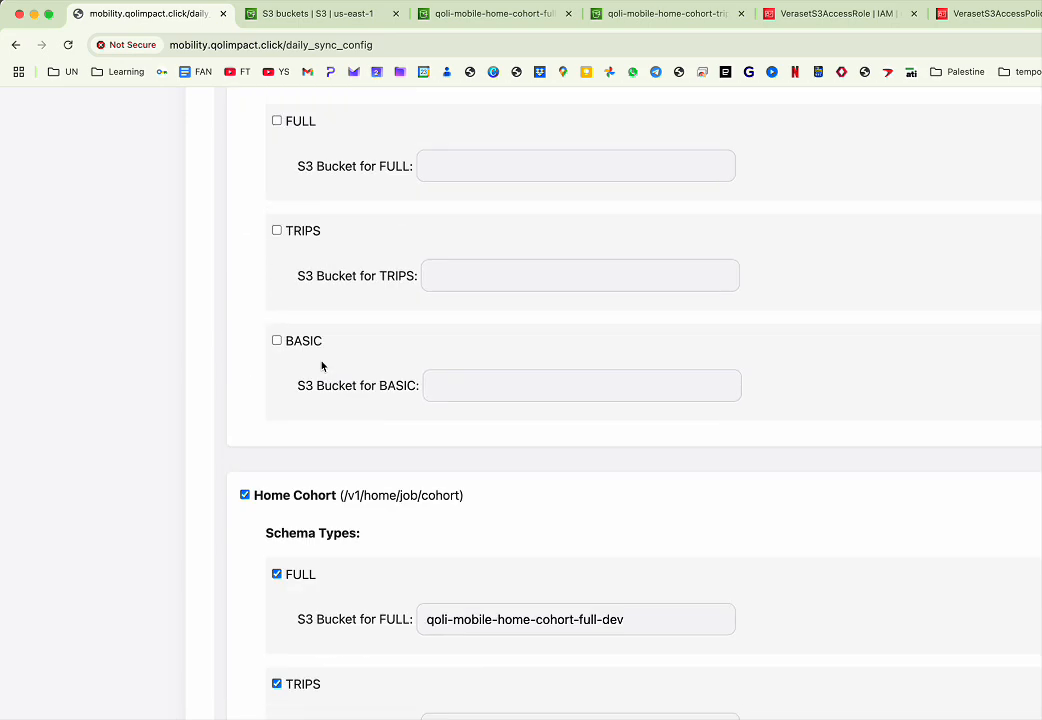
- Return to the cities page and examine the date range, schema and endpoint sync options
left_click(14, 45)
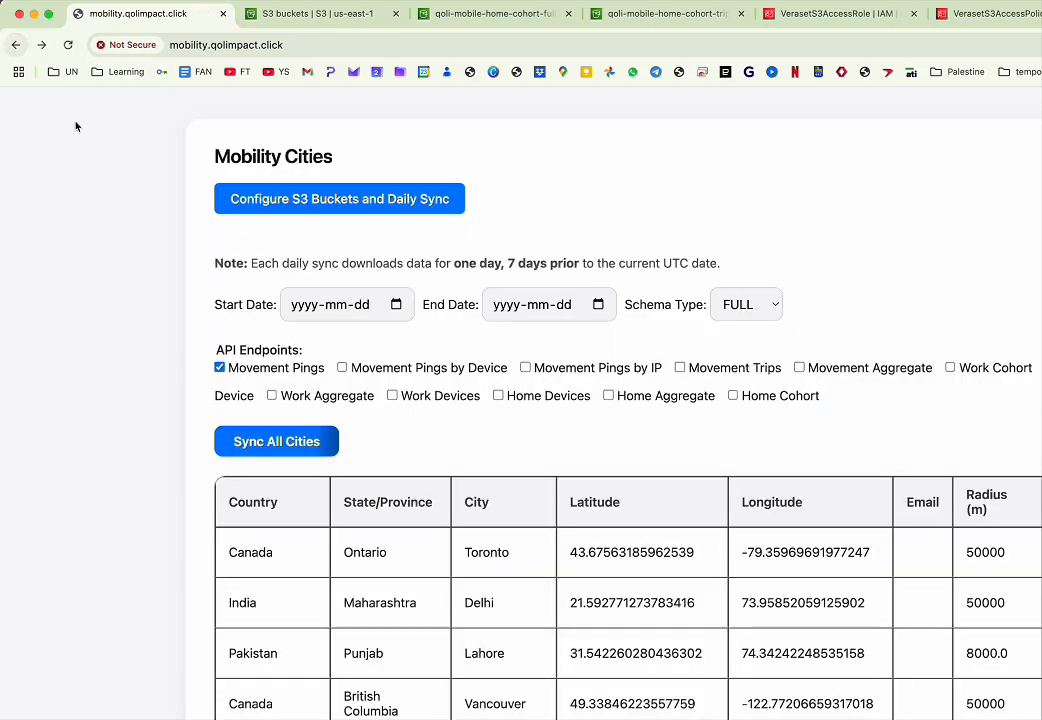
scroll(303, 340, "down", 3)
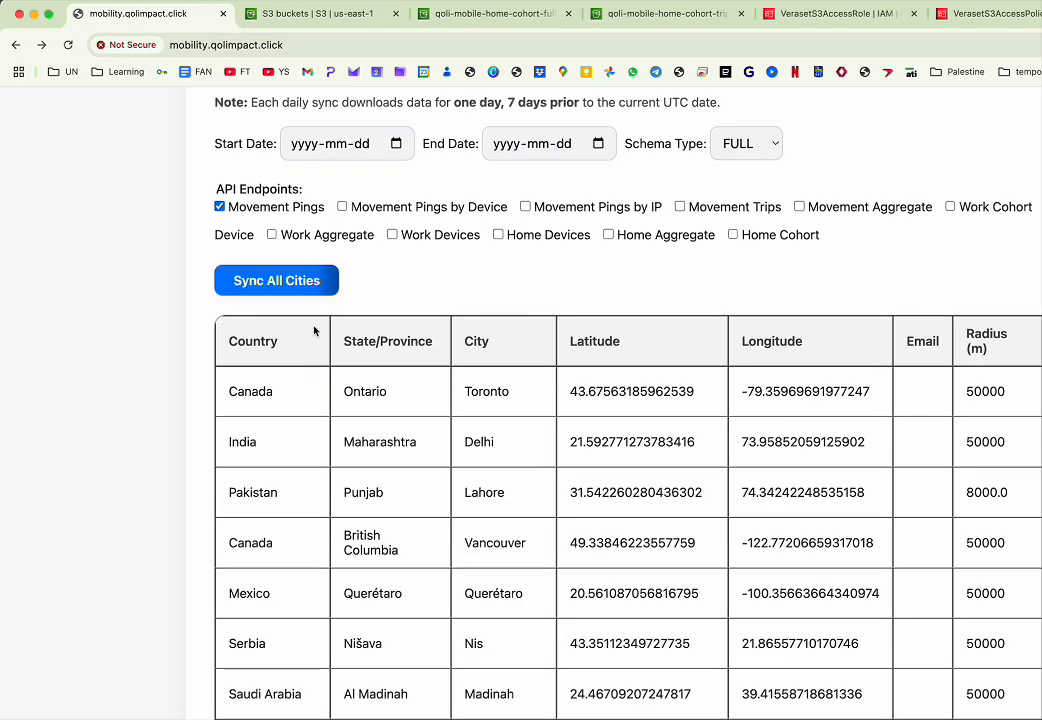
scroll(285, 411, "down", 4)
scroll(285, 411, "up", 8)
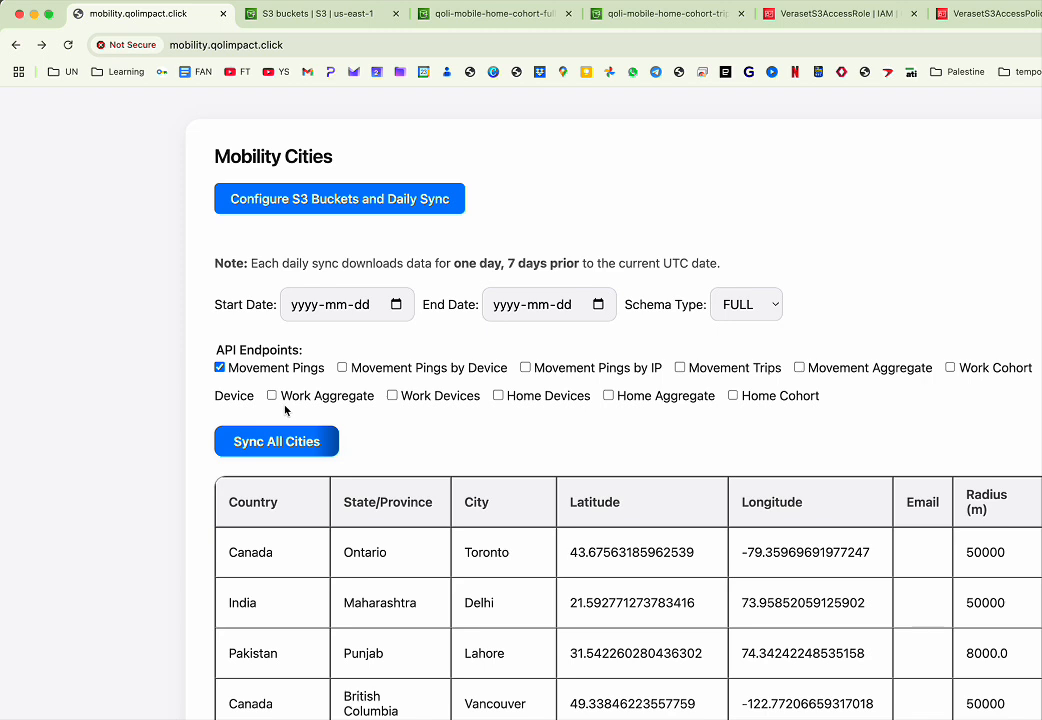
left_click(396, 305)
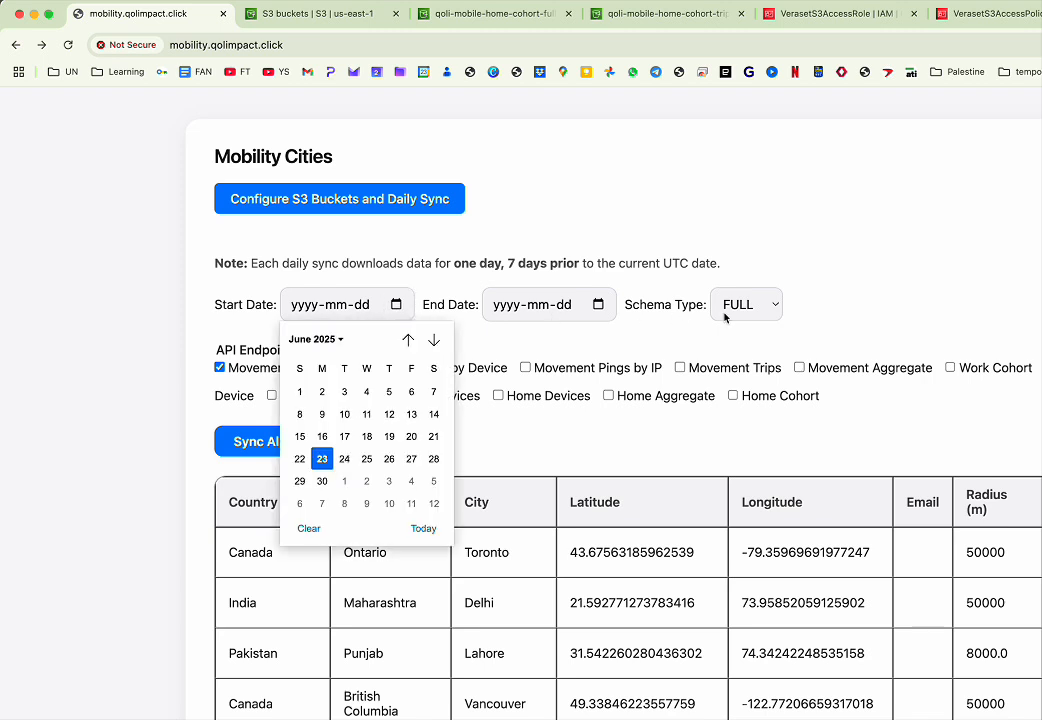
left_click(650, 341)
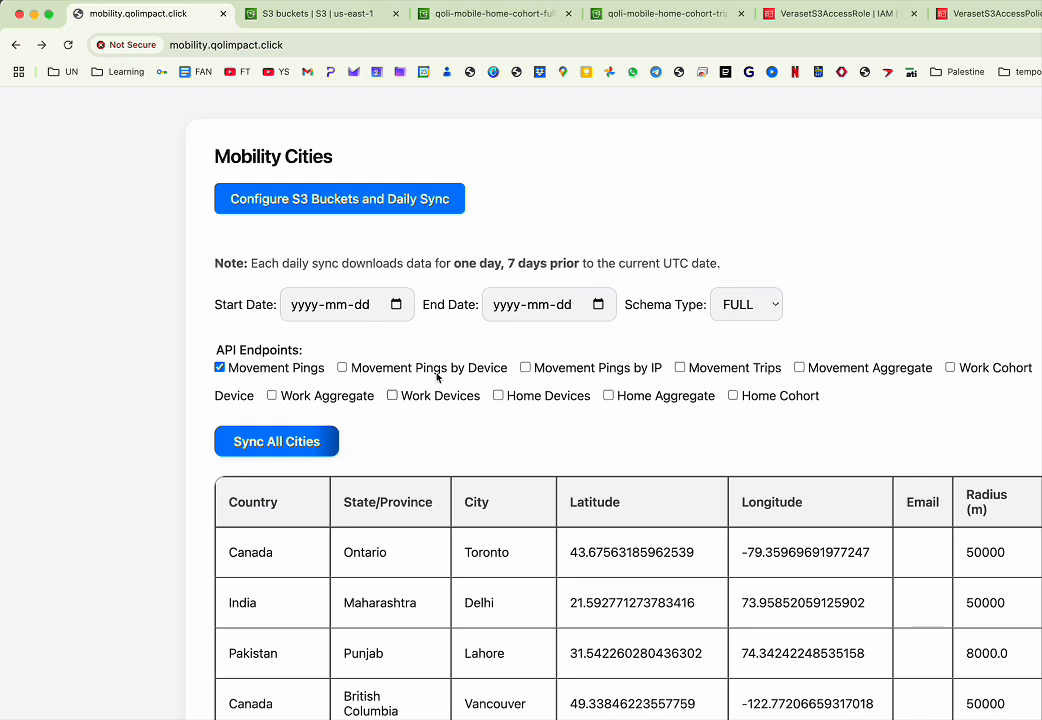
left_click(295, 197)
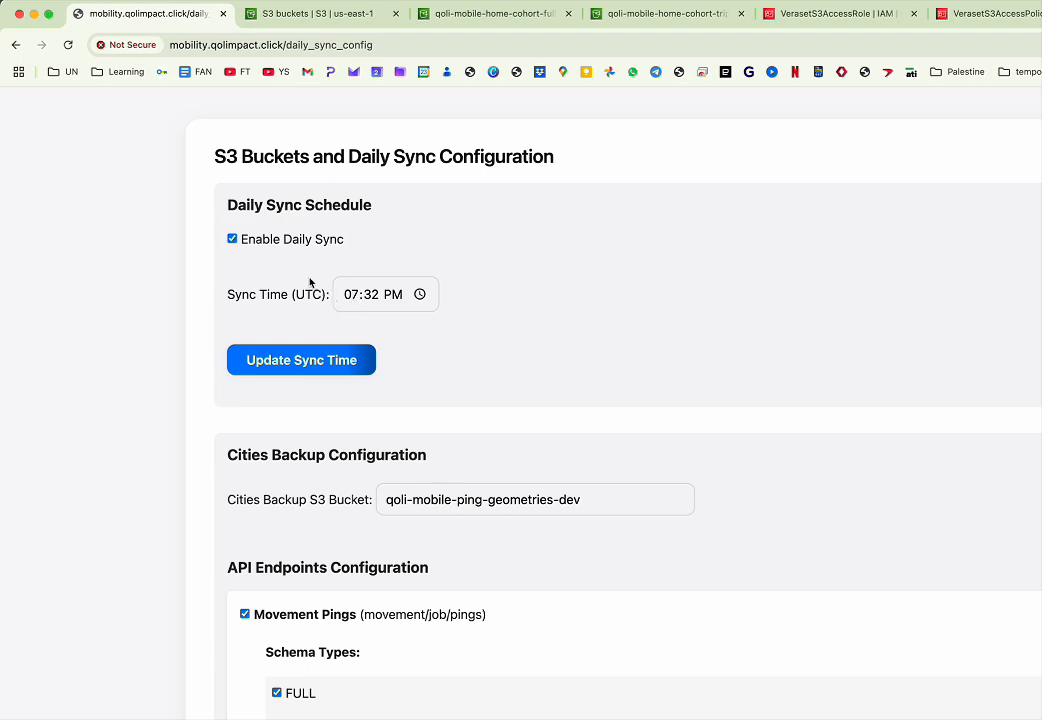
left_click(13, 46)
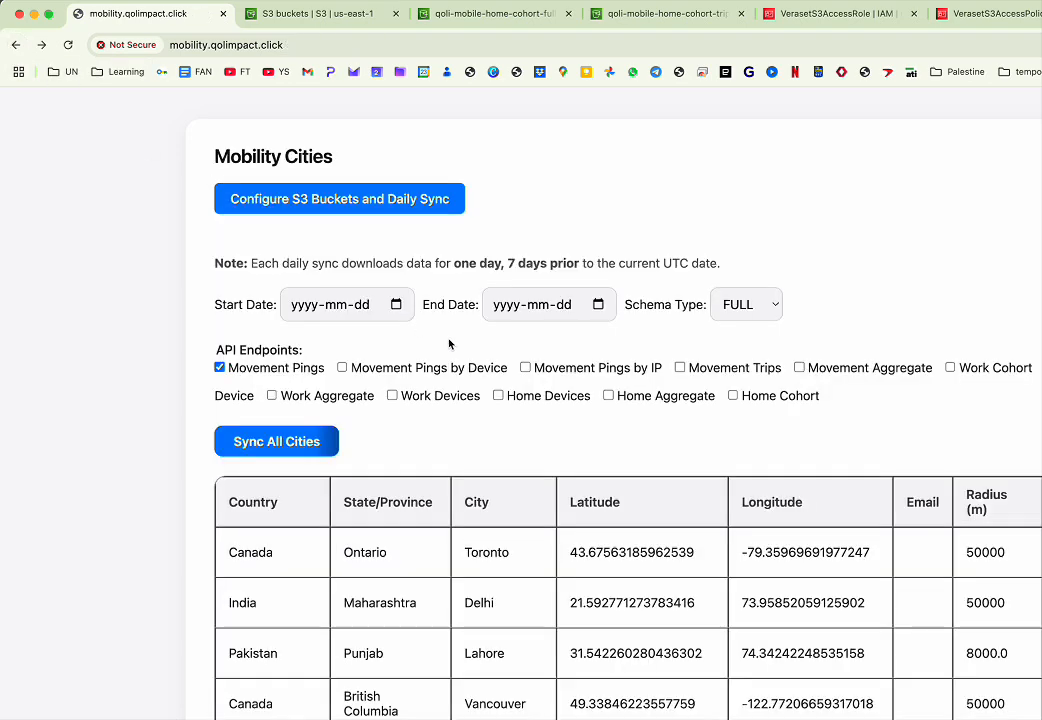
- Read the daily sync note and examine the list of configured cities
triple_click(495, 262)
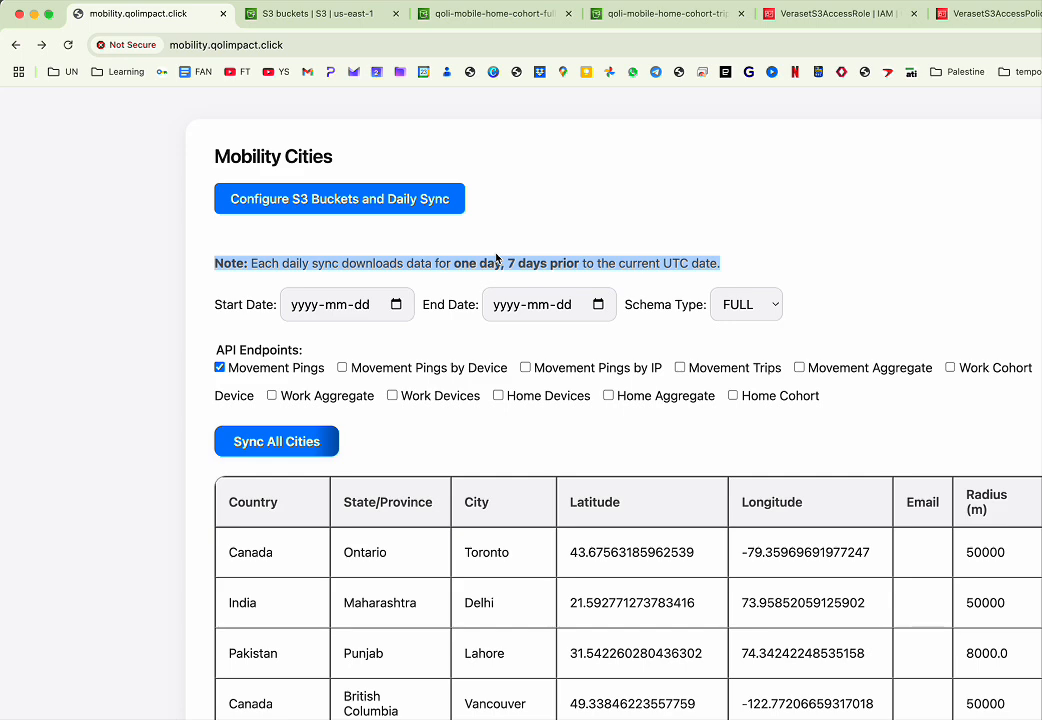
scroll(496, 258, "down", 5)
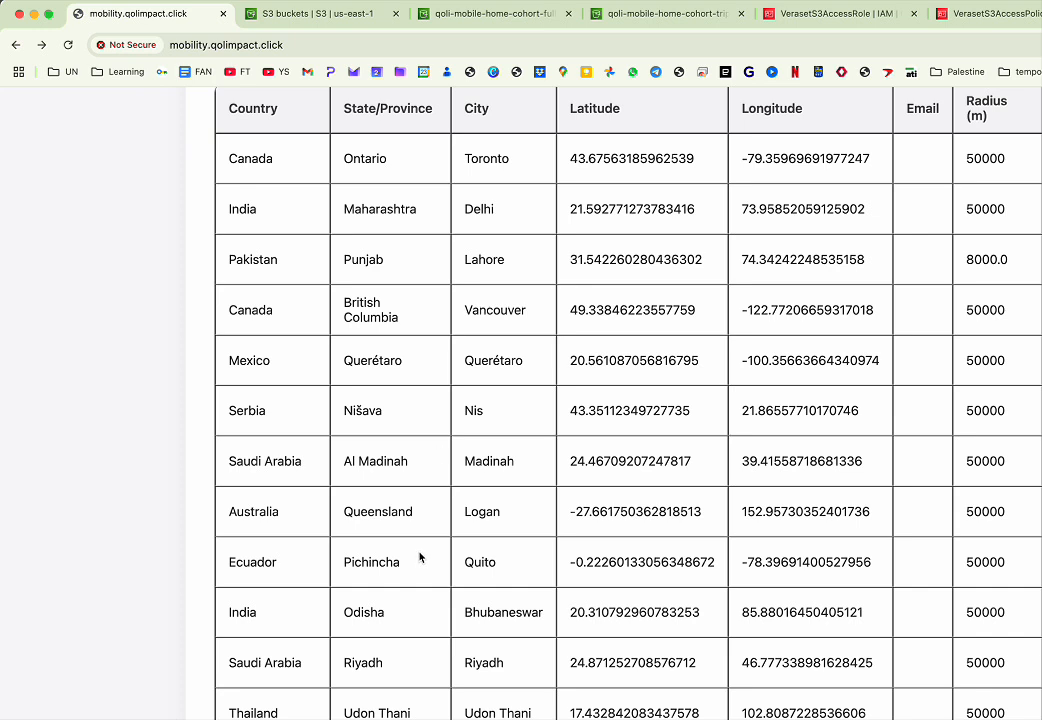
key("super+plus")
key("super+plus")
key("super+plus")
scroll(421, 557, "down", 6)
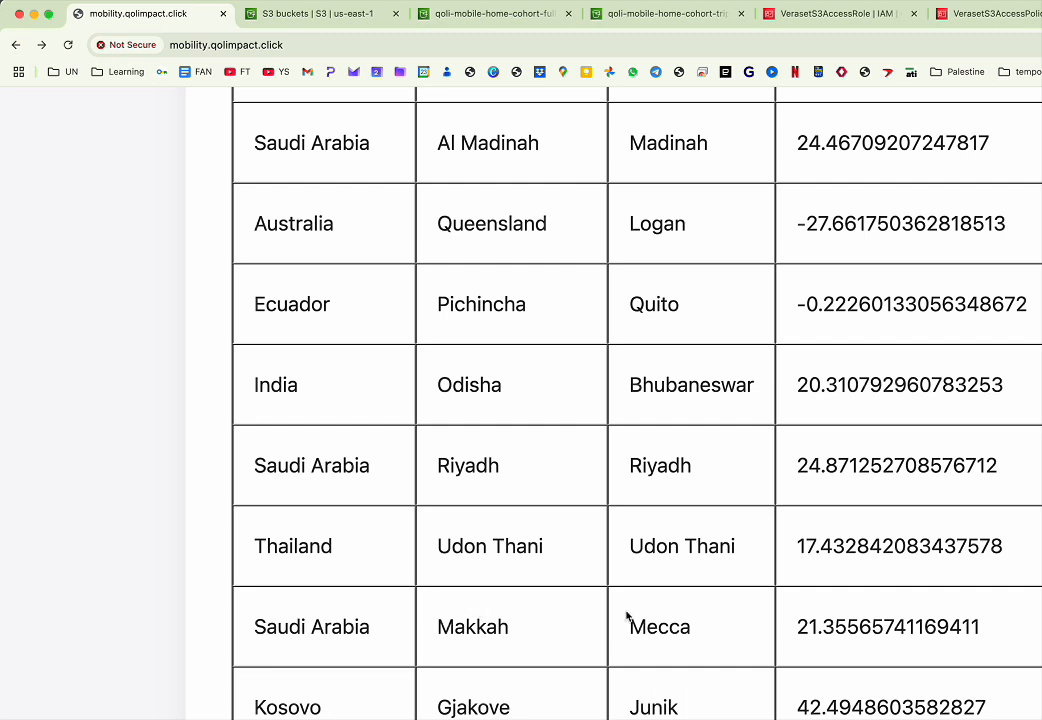
- Open the Add City form and choose Canada as the country and Ontario as the province
left_click(42, 45)
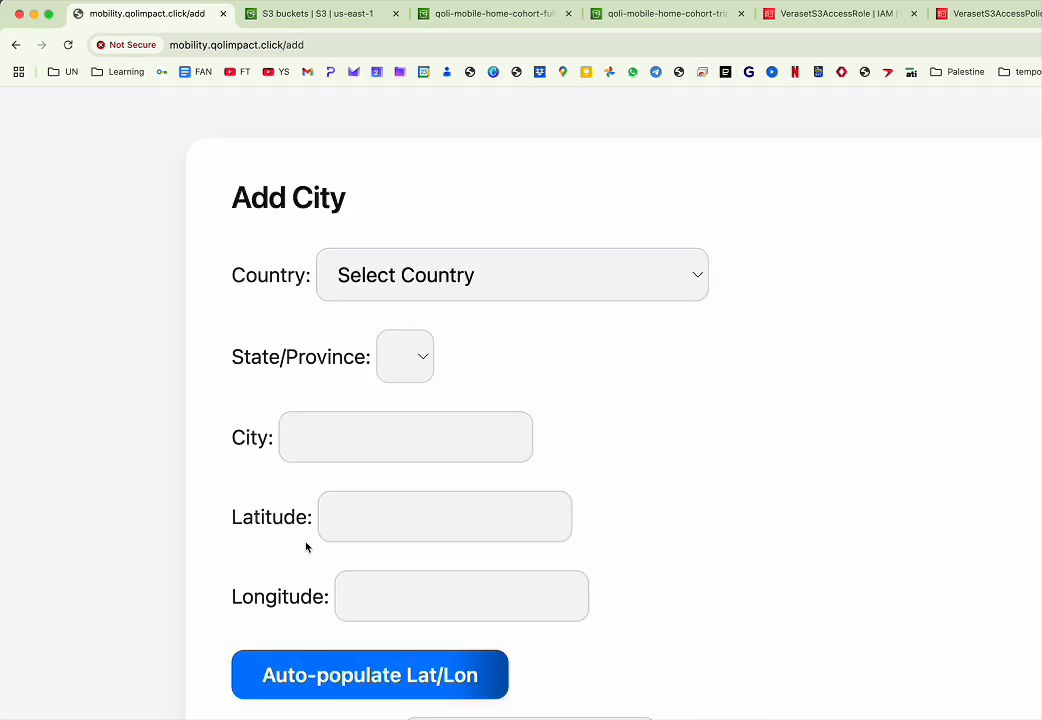
key("super+minus")
key("super+minus")
key("super+minus")
key("super+minus")
key("super+minus")
key("super+minus")
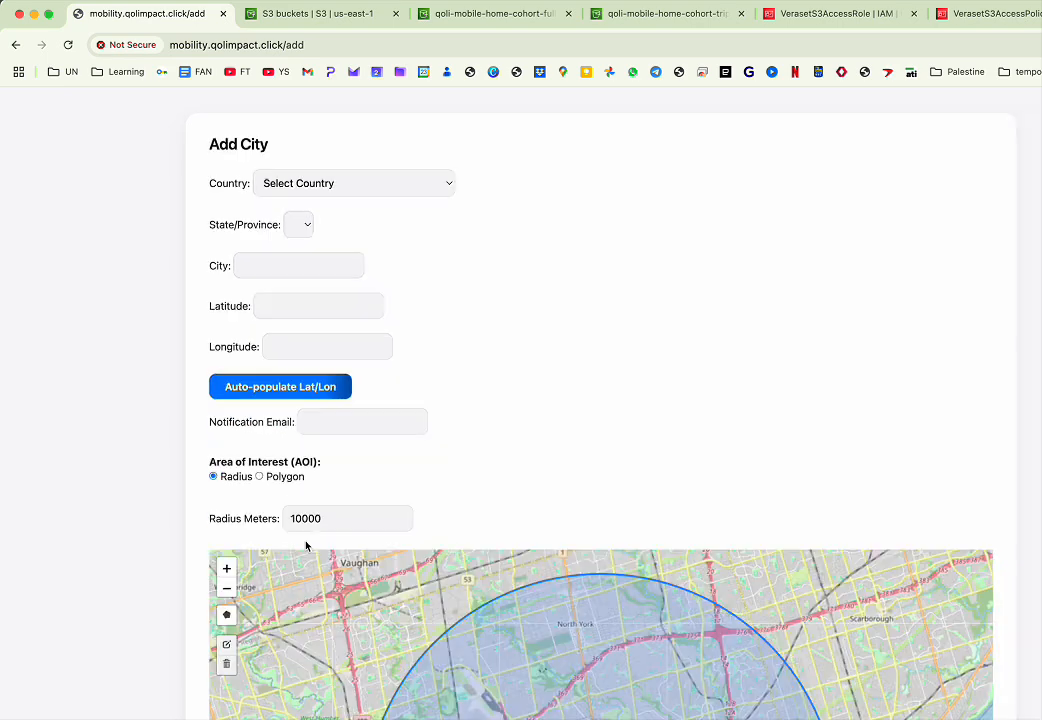
left_click(375, 184)
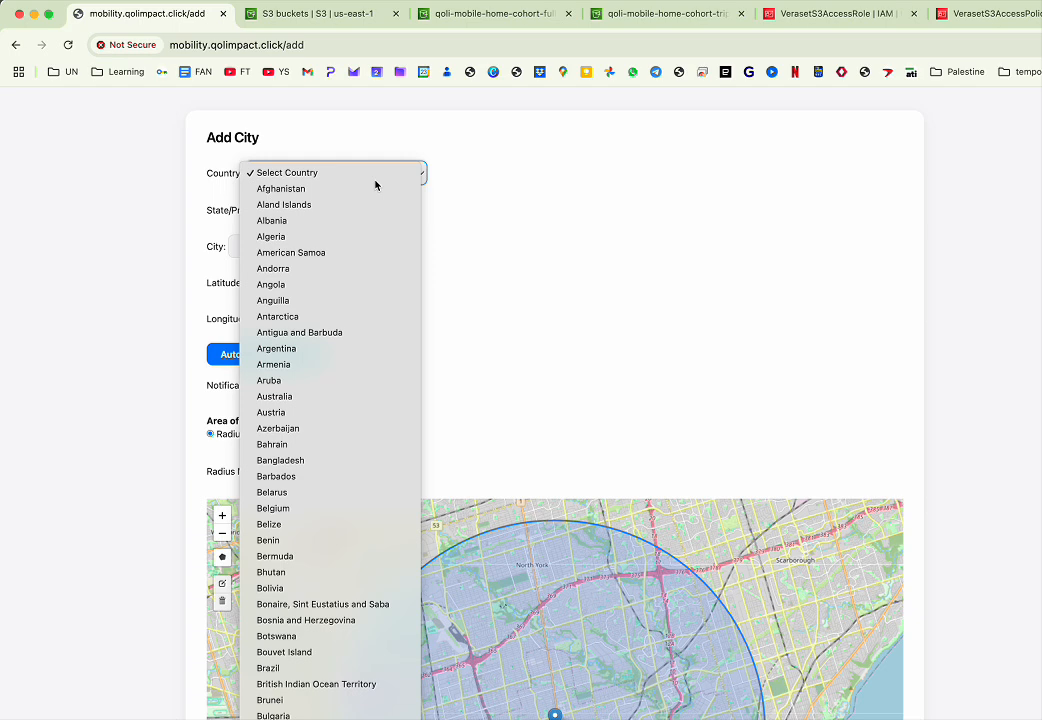
key("Return")
left_click(340, 217)
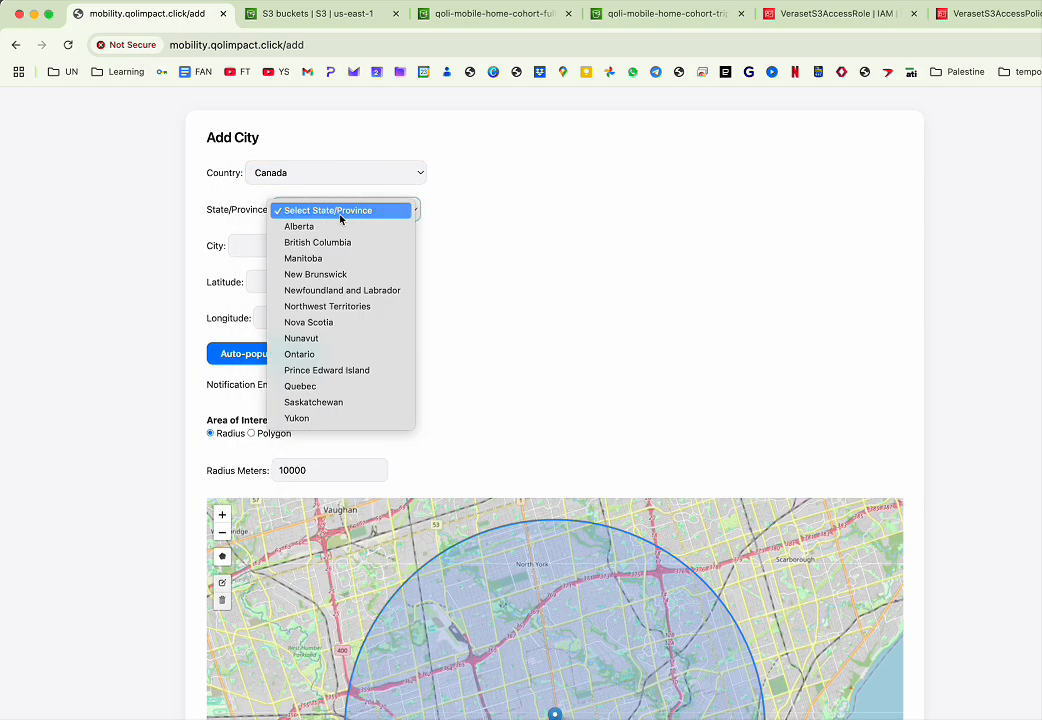
key("o")
key("Return")
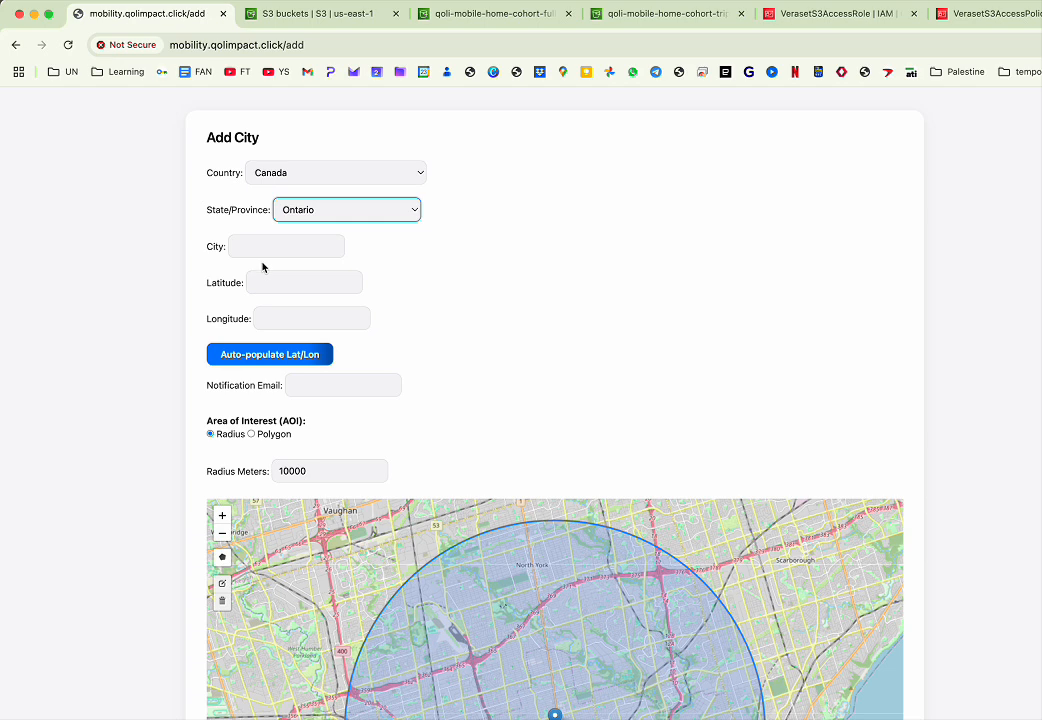
- Enter Barrie as the city and auto-populate its latitude and longitude
left_click(259, 250)
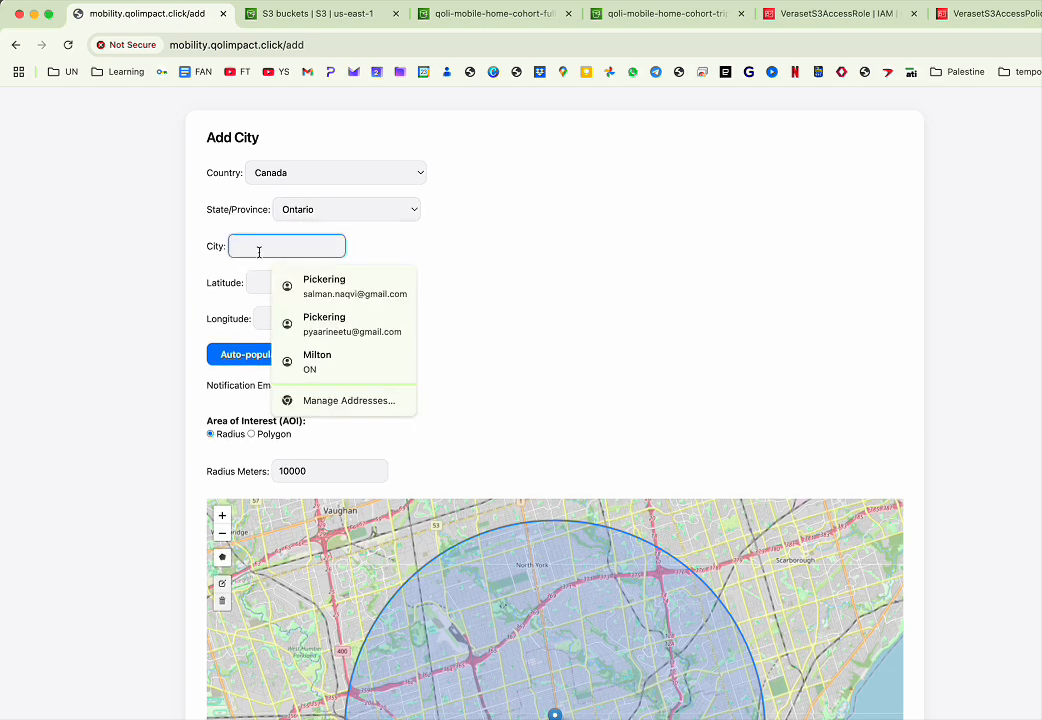
type("Barrie")
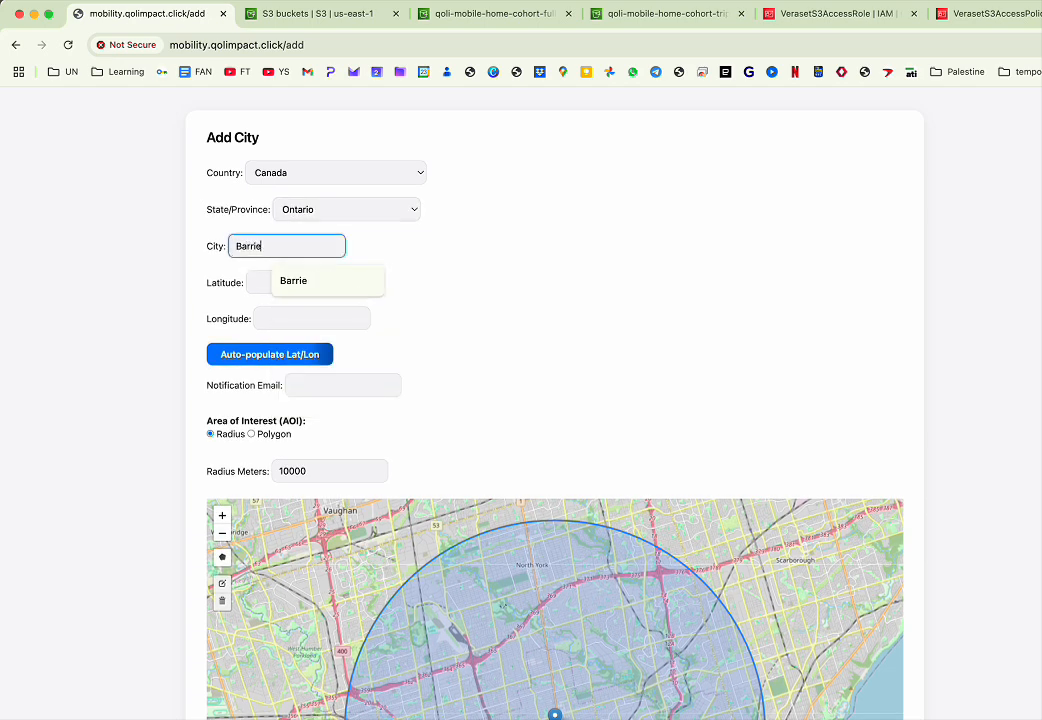
left_click(252, 356)
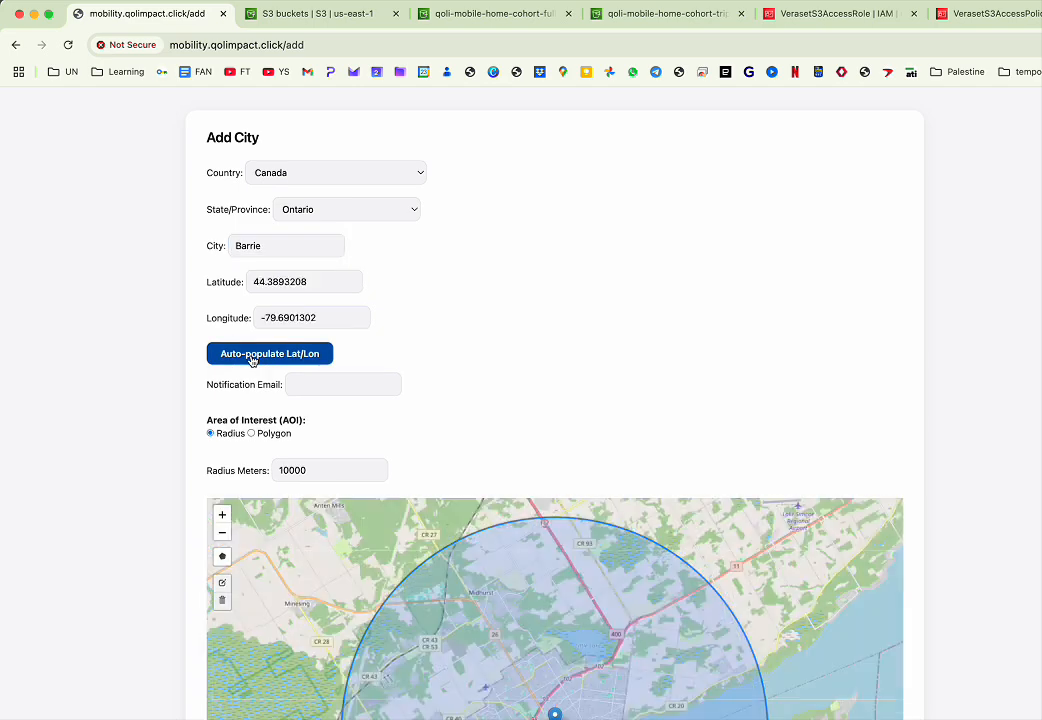
- Switch the area of interest to Polygon and start the polygon drawing tool on the map
scroll(519, 315, "down", 2)
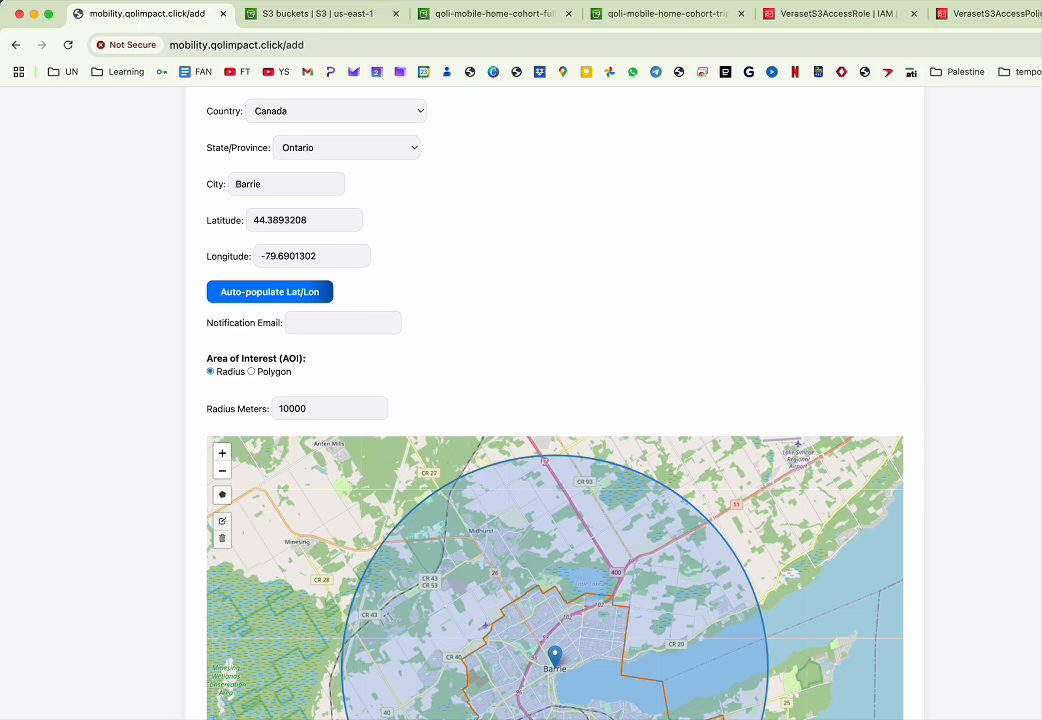
left_click(222, 494)
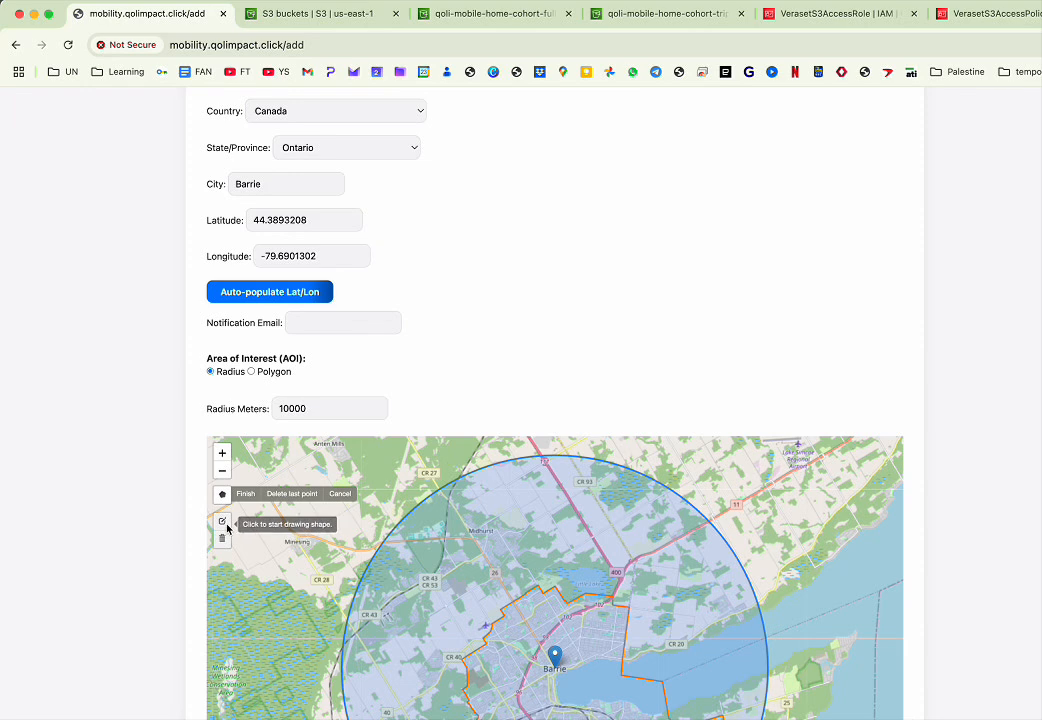
left_click(252, 371)
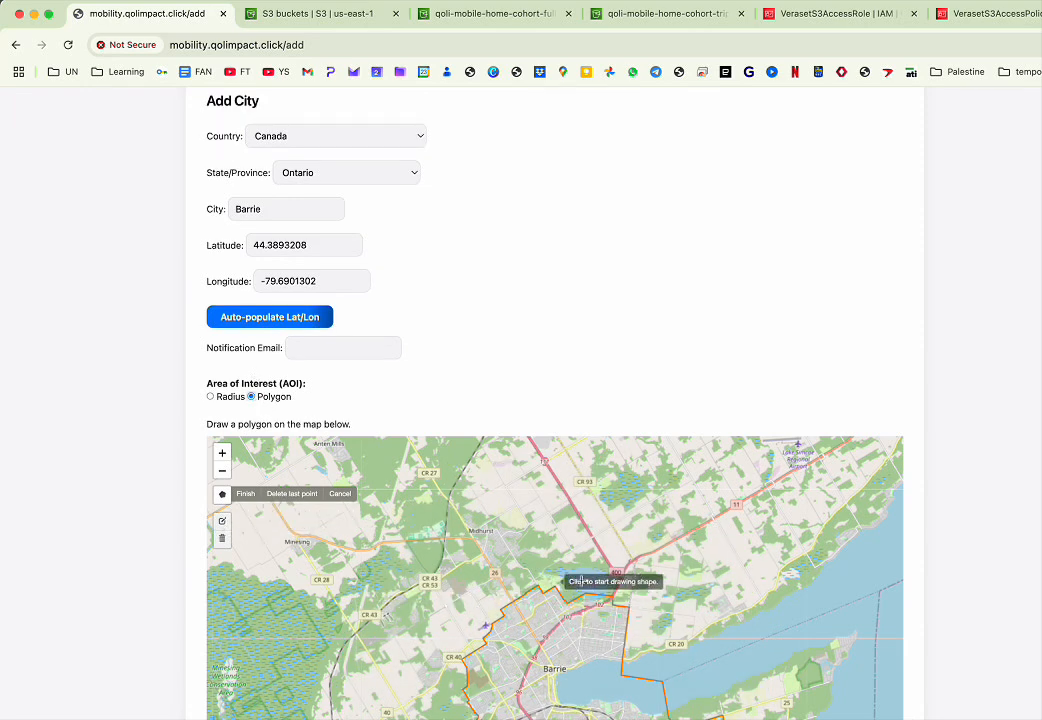
- Draw a polygon around Barrie on the map by placing vertices around the city and closing it on the first point
left_click(609, 562)
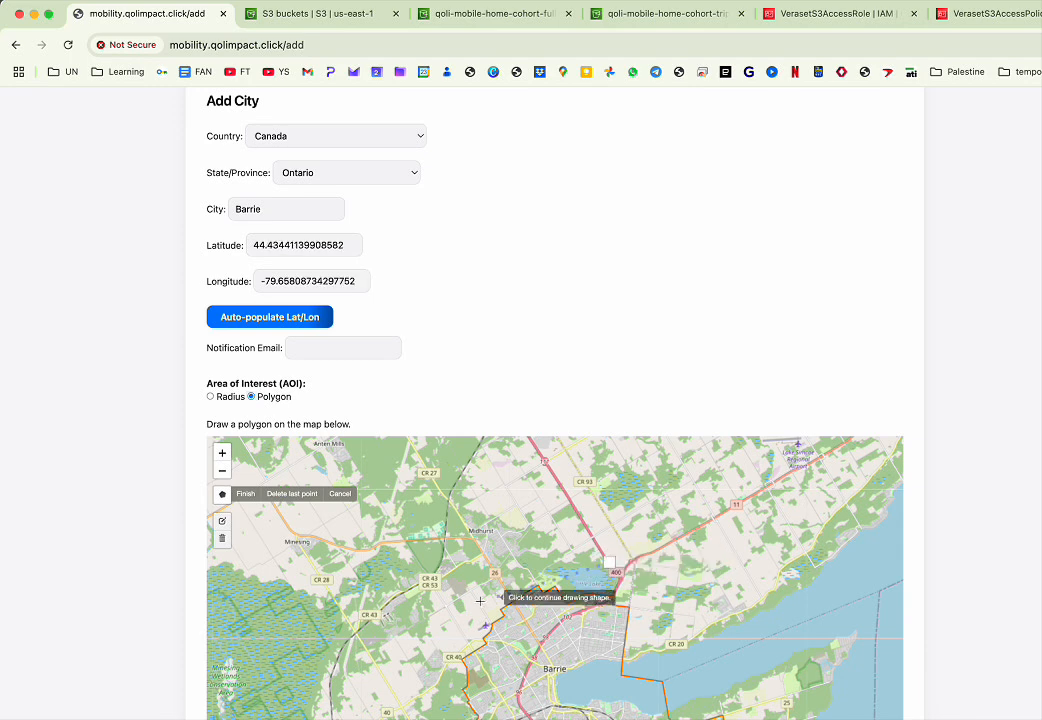
left_click(417, 646)
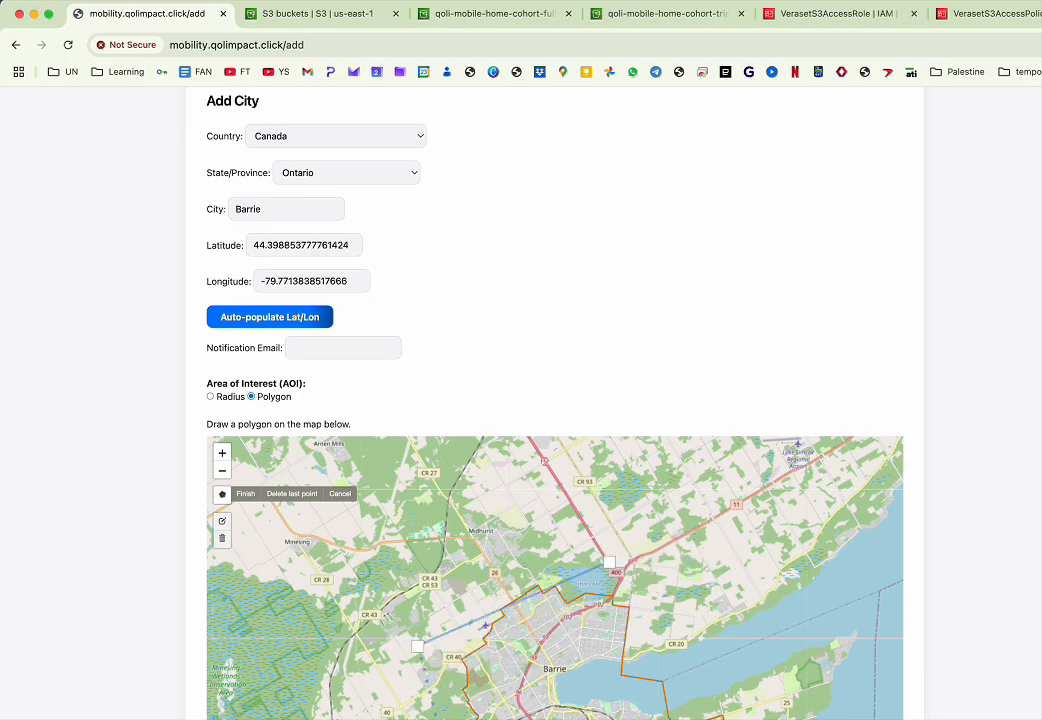
left_click(483, 719)
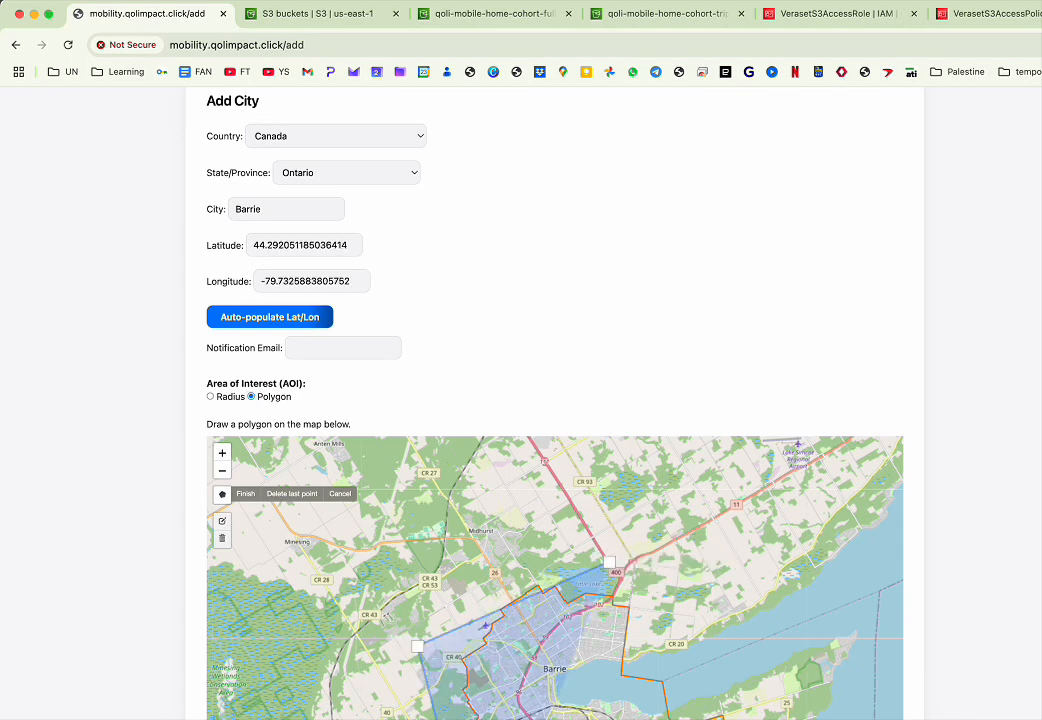
left_click(756, 719)
left_click(735, 708)
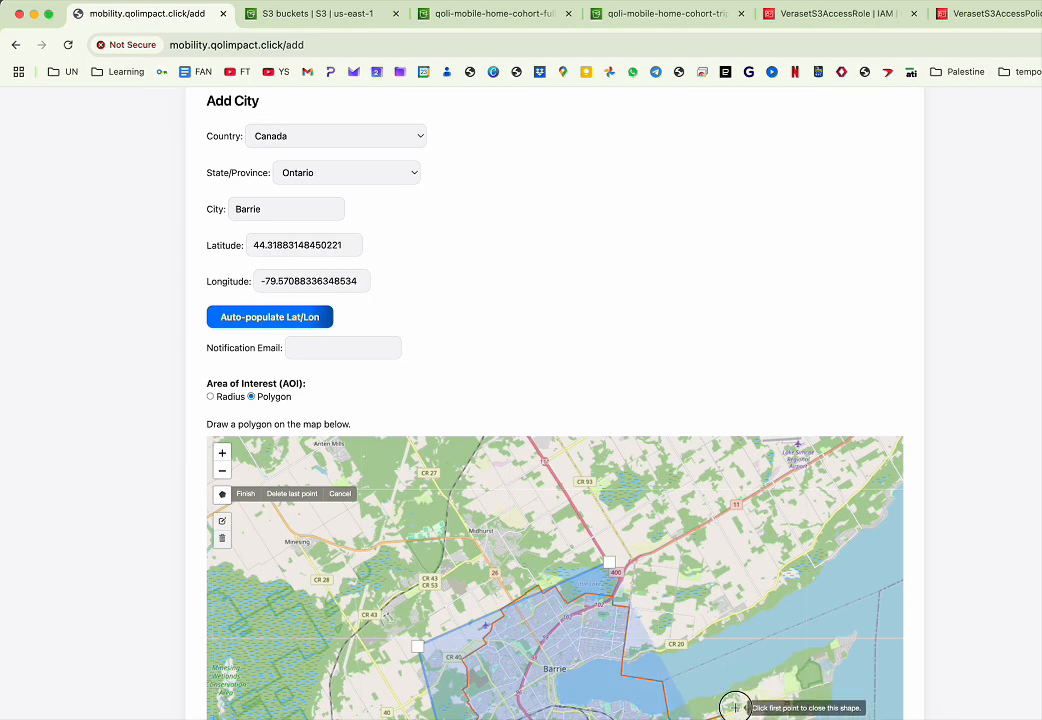
left_click(665, 678)
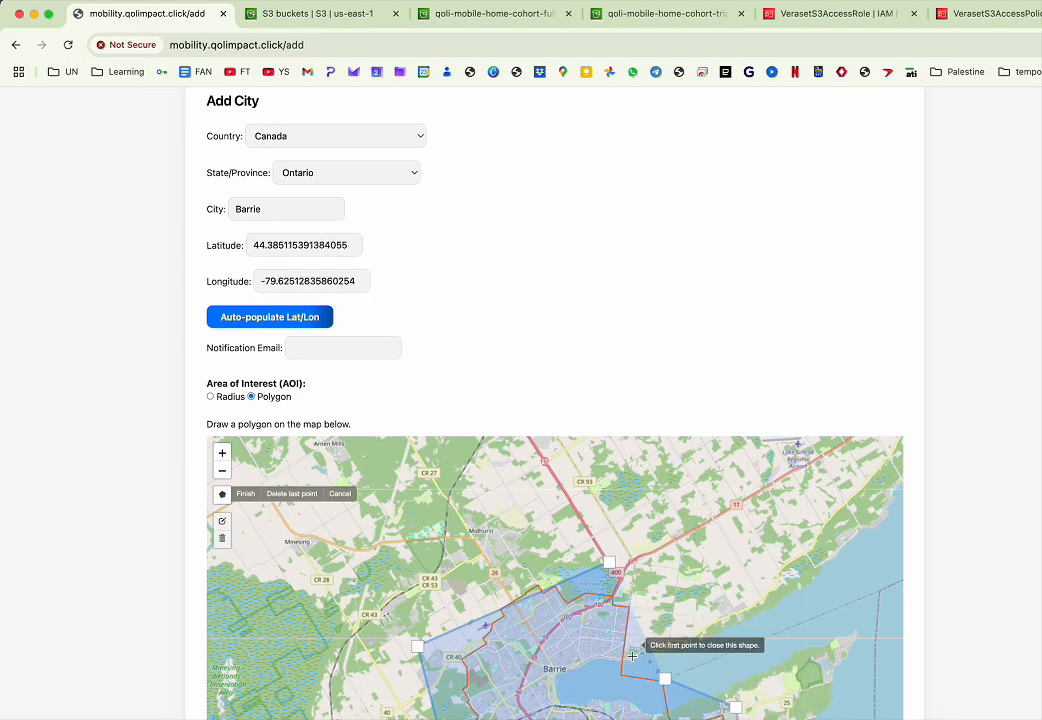
left_click(625, 668)
left_click(631, 609)
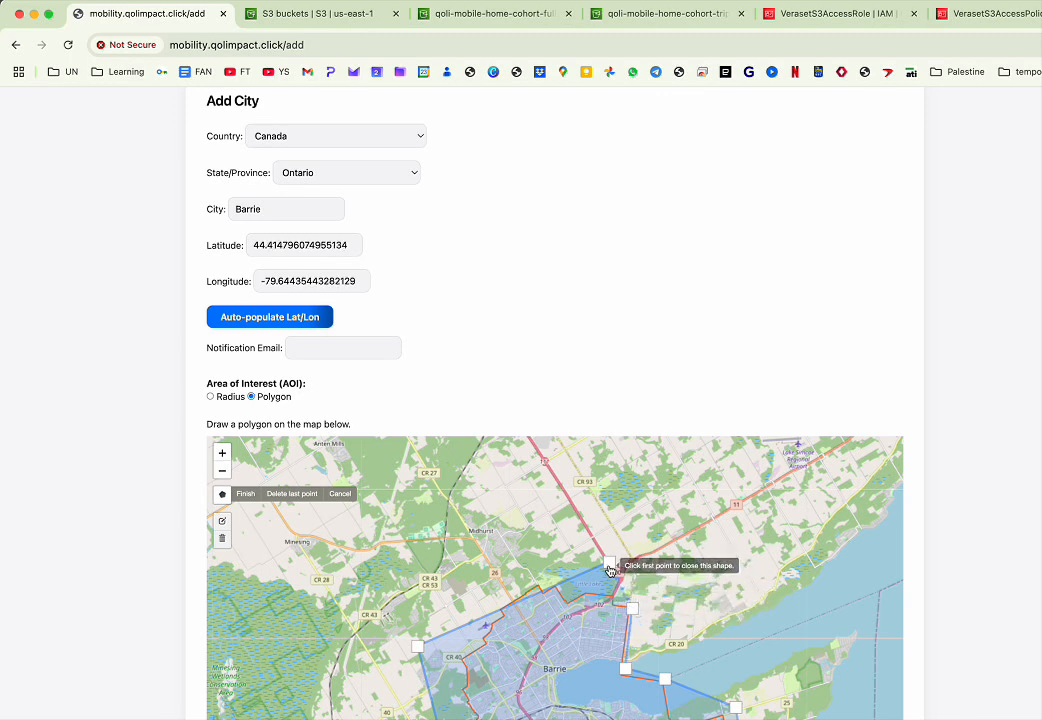
left_click(609, 566)
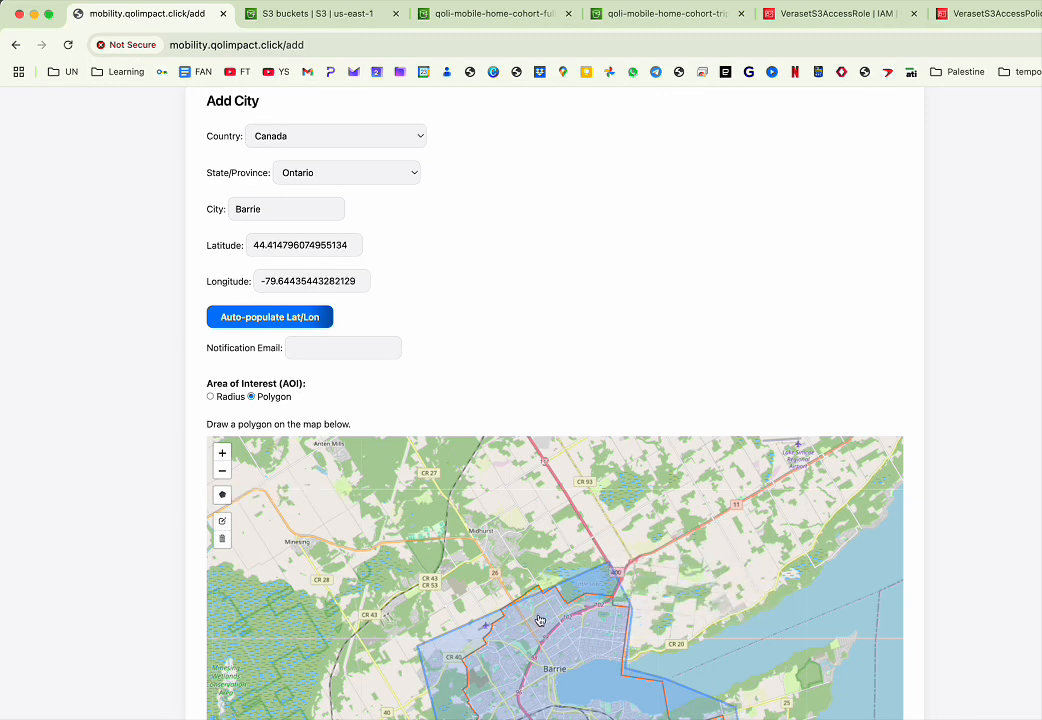
- Edit the polygon to move its northern vertex further north, then submit the new city
left_click(604, 572)
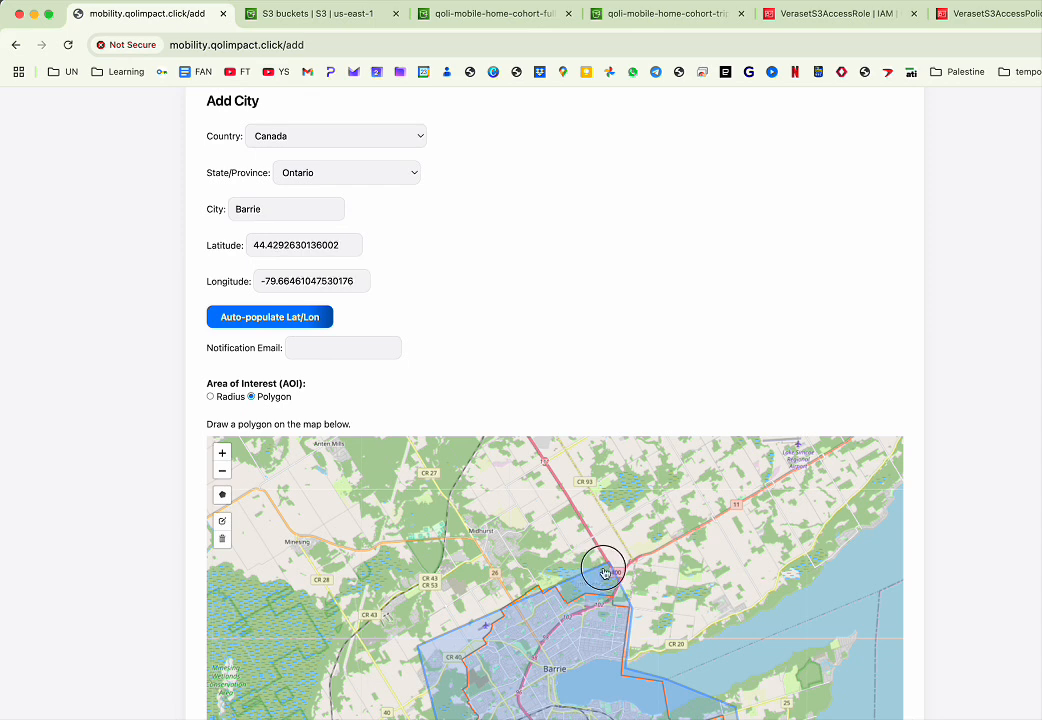
scroll(596, 575, "up", 2)
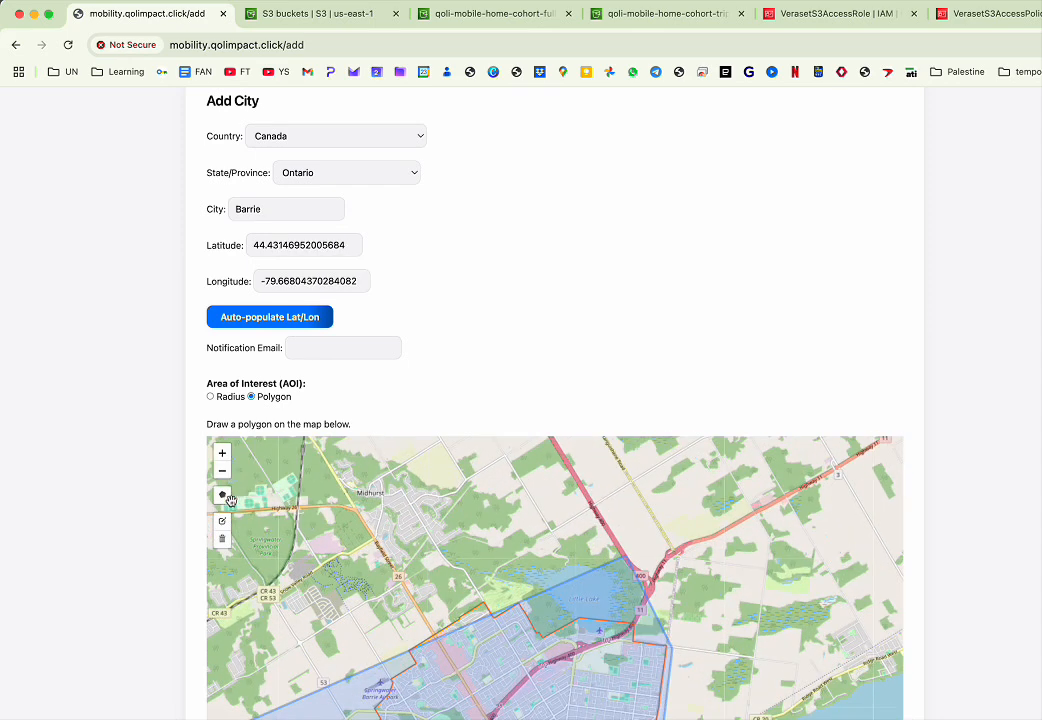
left_click(222, 521)
left_click(622, 547)
left_click_drag(622, 547, 606, 513)
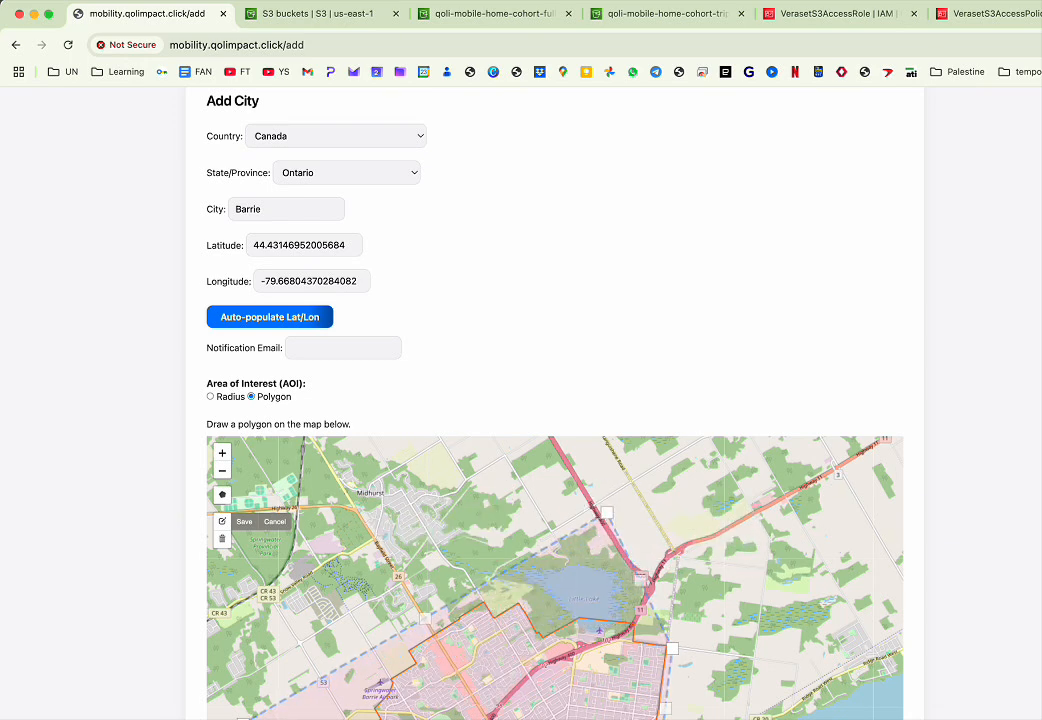
left_click(250, 718)
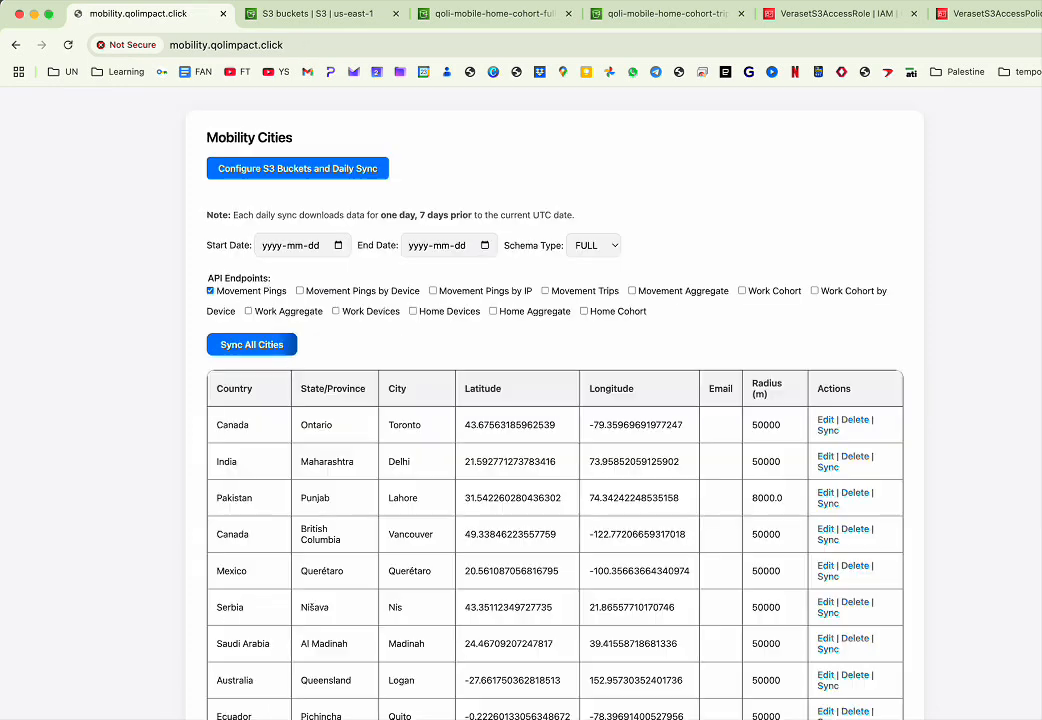
- Open Barrie's sync page and set the start date to 2025-06-01 and end date to 2025-06-09, then go back without syncing
scroll(320, 535, "down", 1)
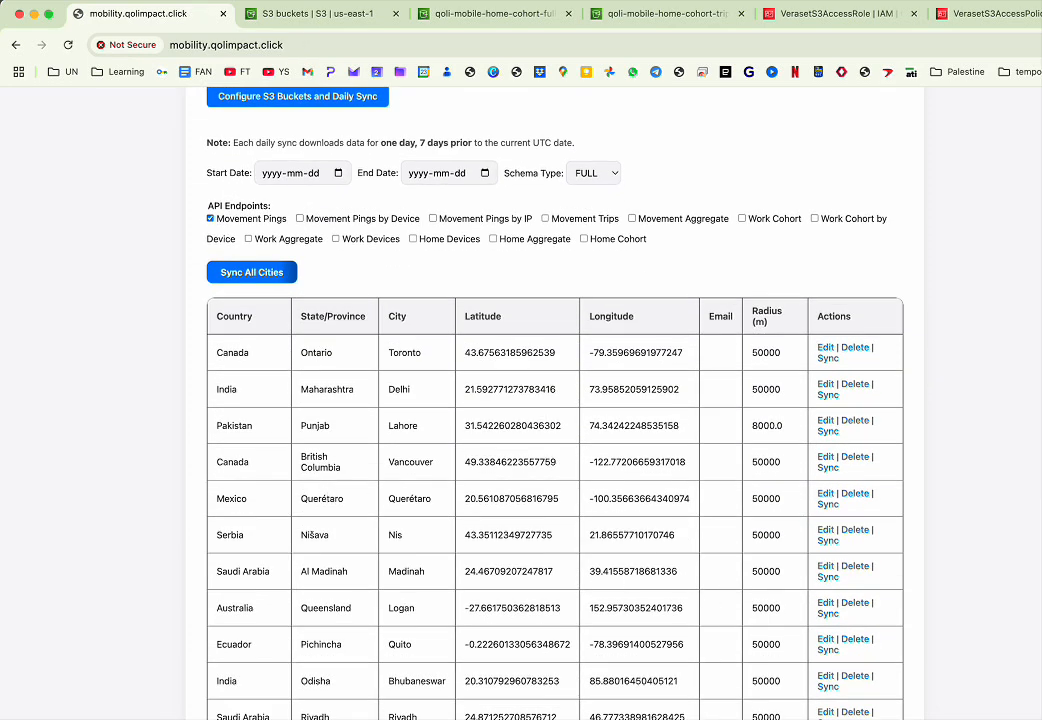
left_click(828, 718)
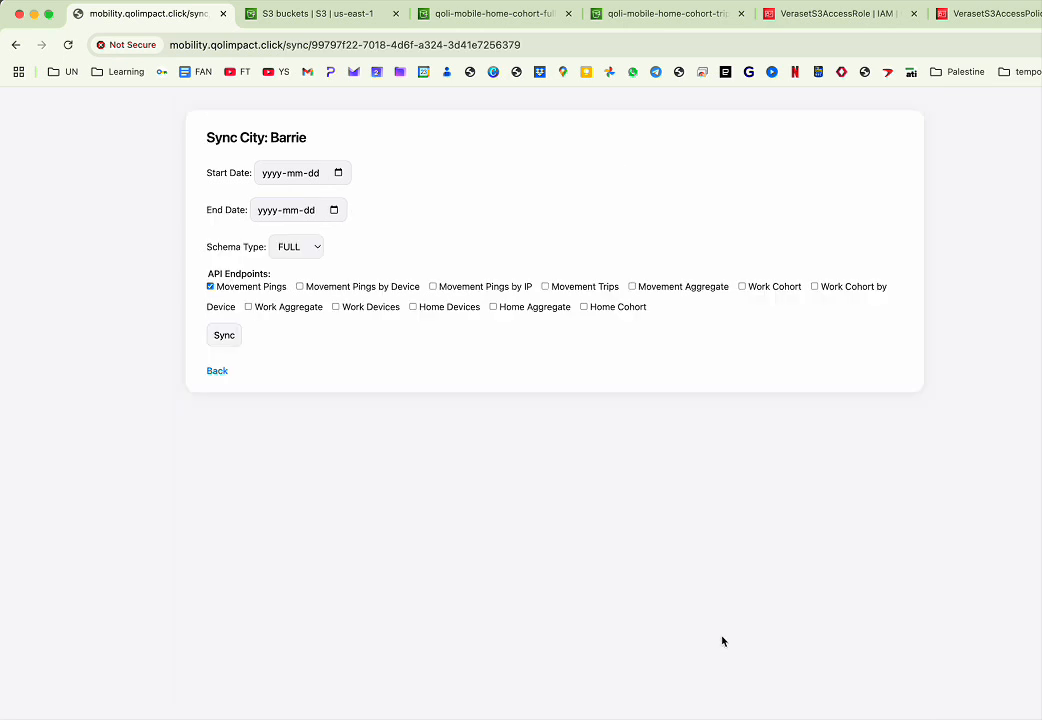
left_click(337, 174)
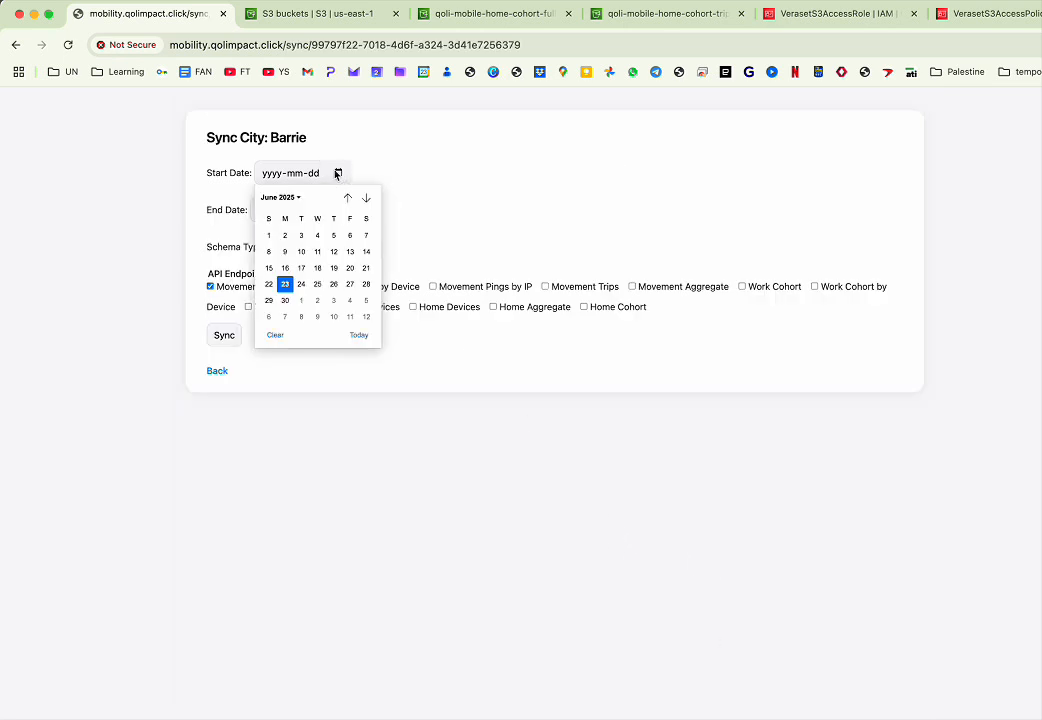
left_click(277, 236)
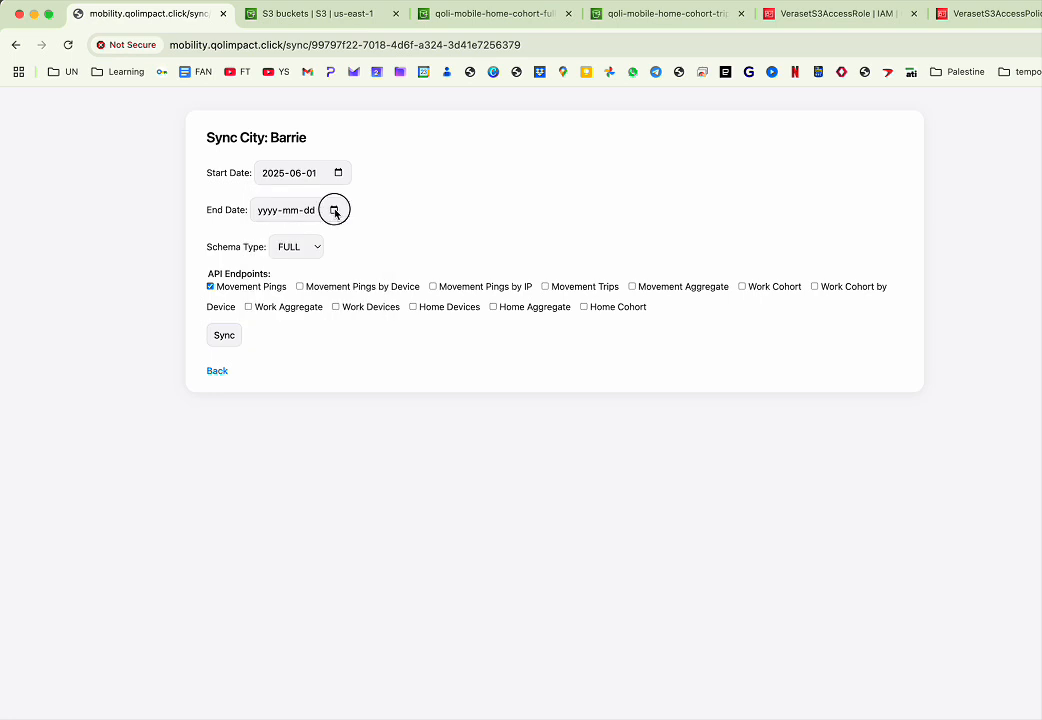
left_click(334, 210)
left_click(279, 288)
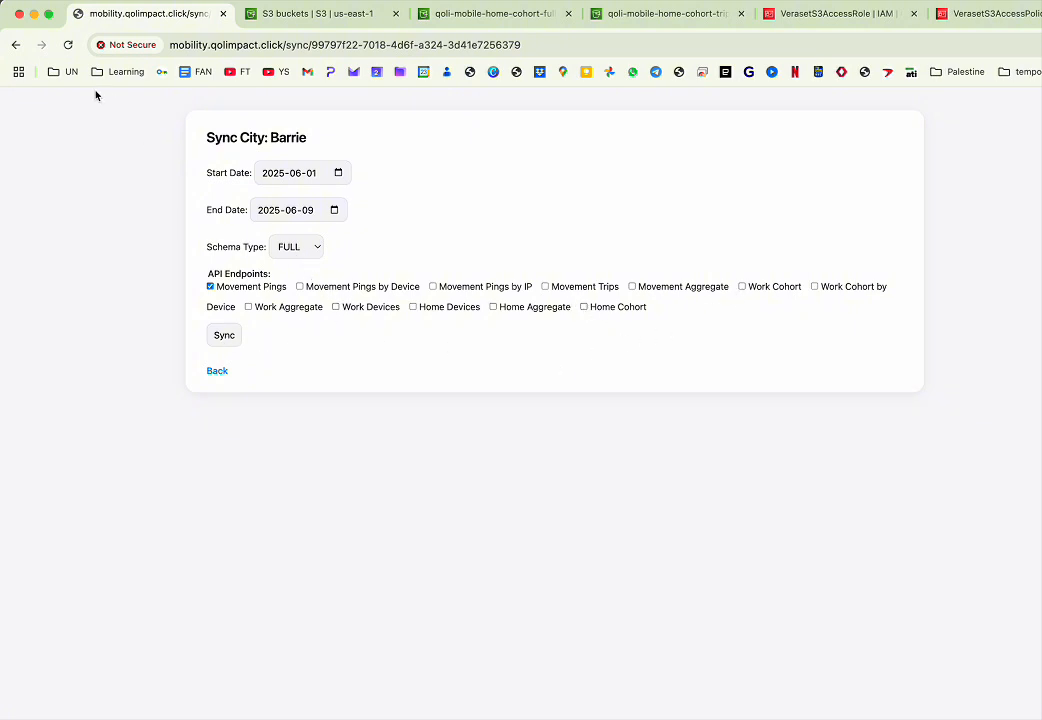
left_click(18, 45)
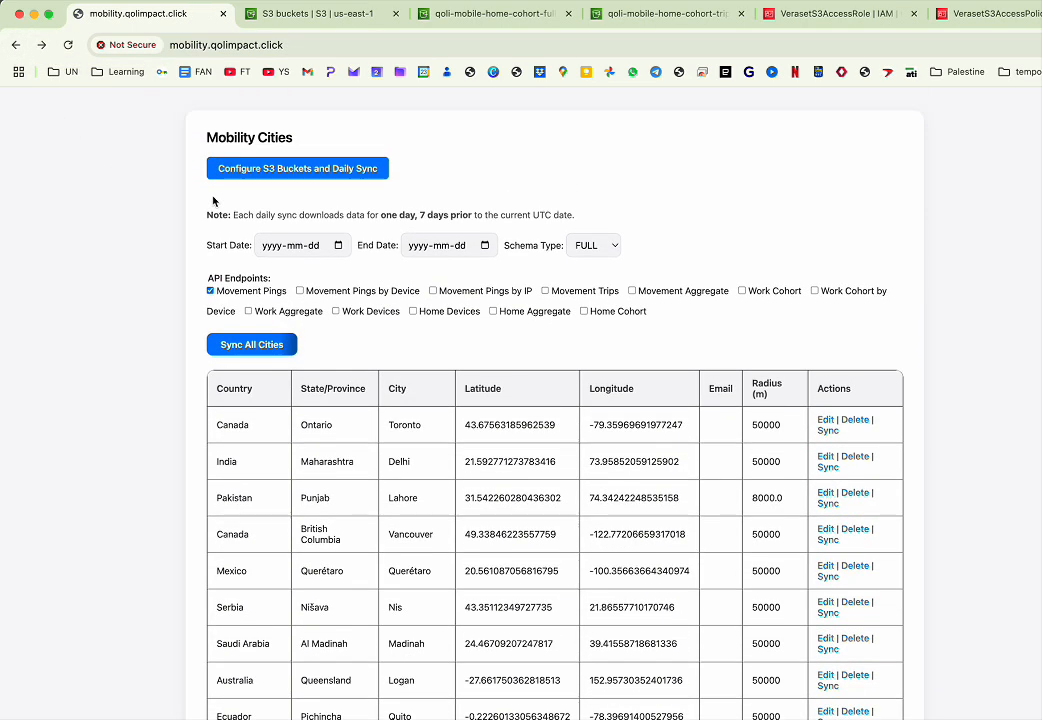
- Open the S3 buckets and daily sync configuration page and return to the cities list
left_click(305, 181)
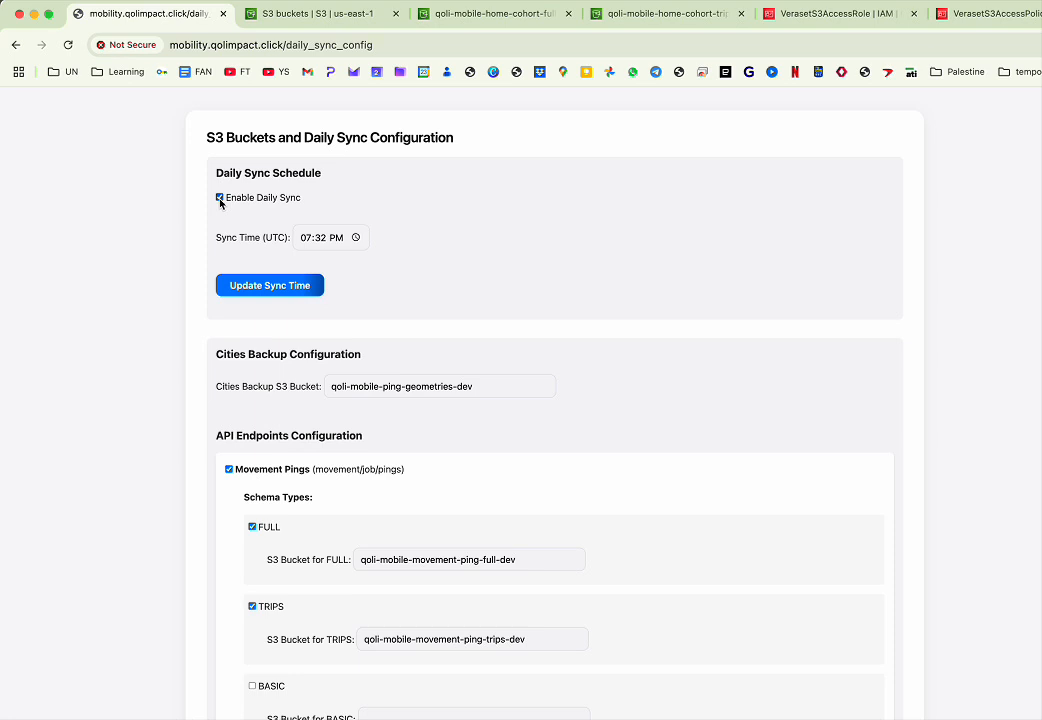
left_click(16, 45)
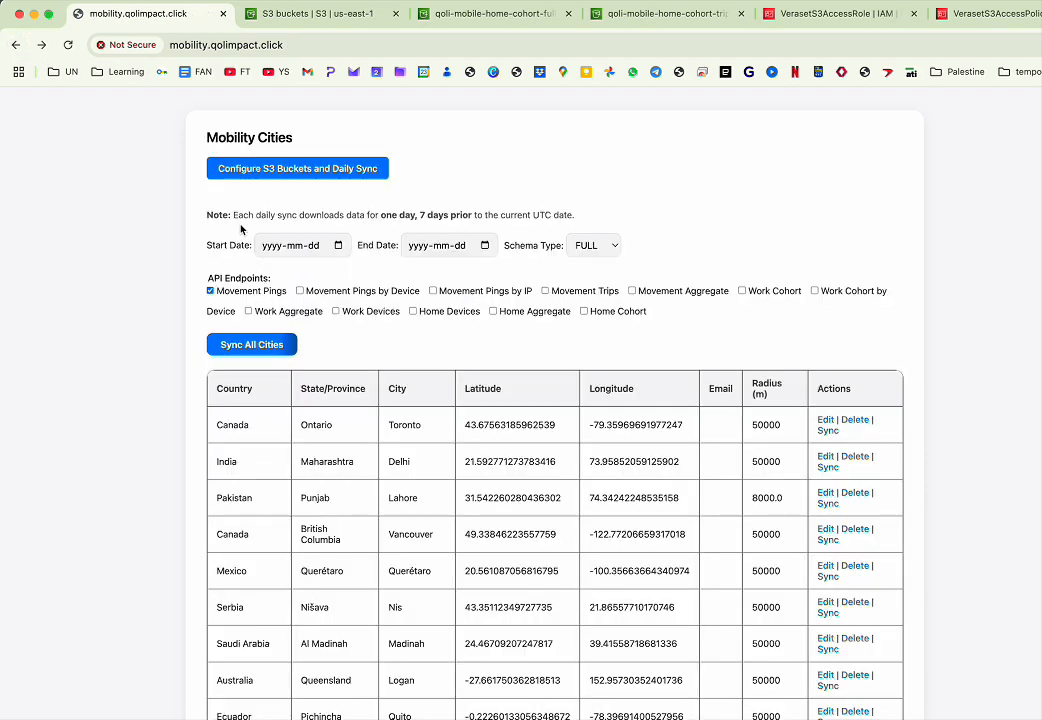
scroll(240, 310, "down", 3)
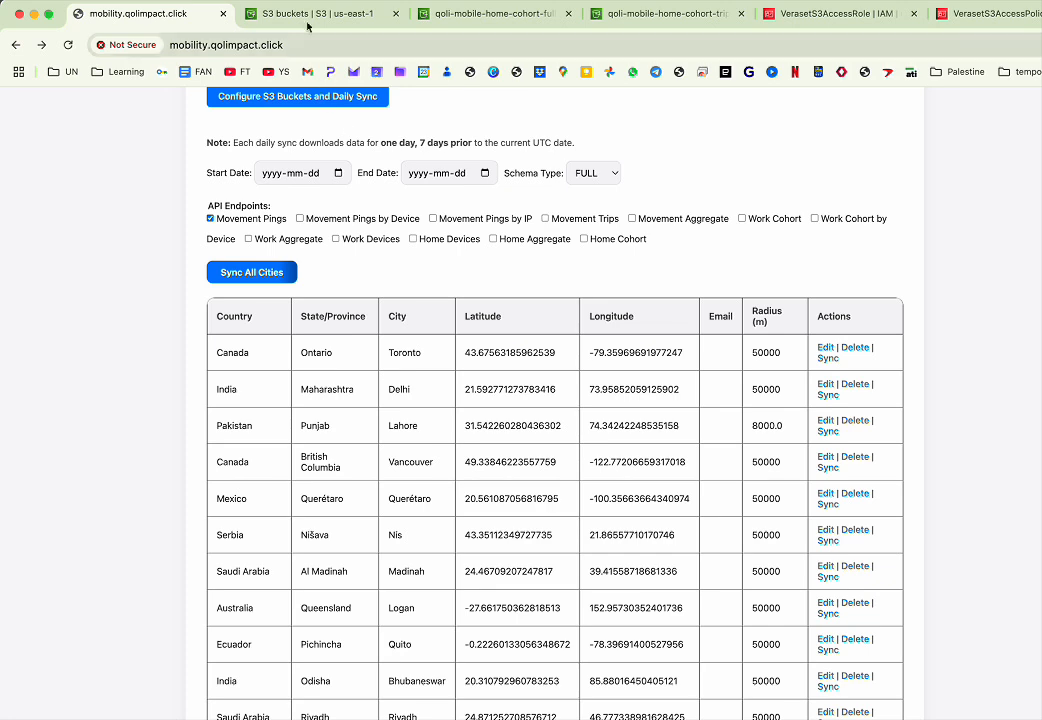
- Browse the qoli-mobile-home-cohort-full-dev bucket's data folders down to Logan's date=2025-06-16 partition files
left_click(305, 16)
scroll(480, 470, "down", 3)
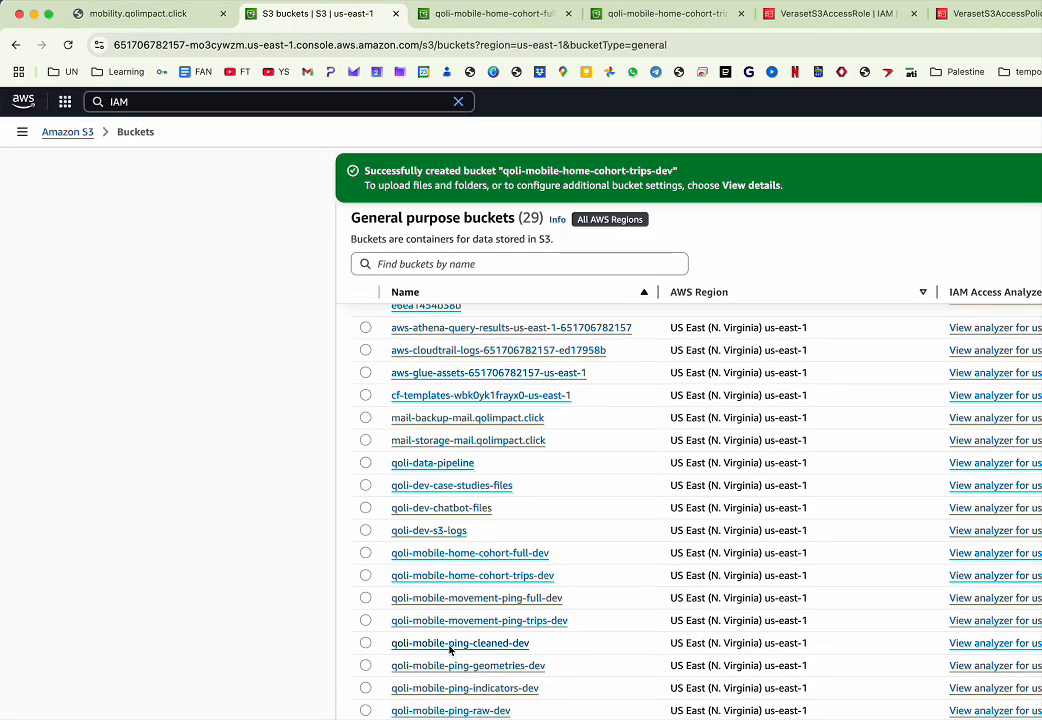
left_click(450, 555)
left_click(421, 368)
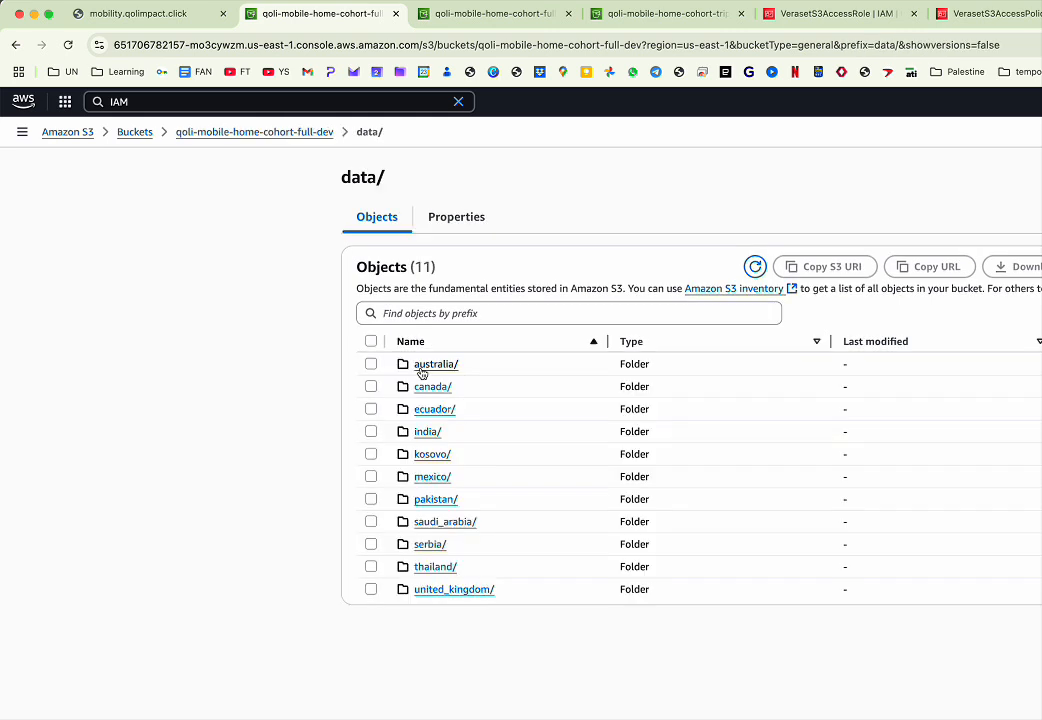
left_click(421, 366)
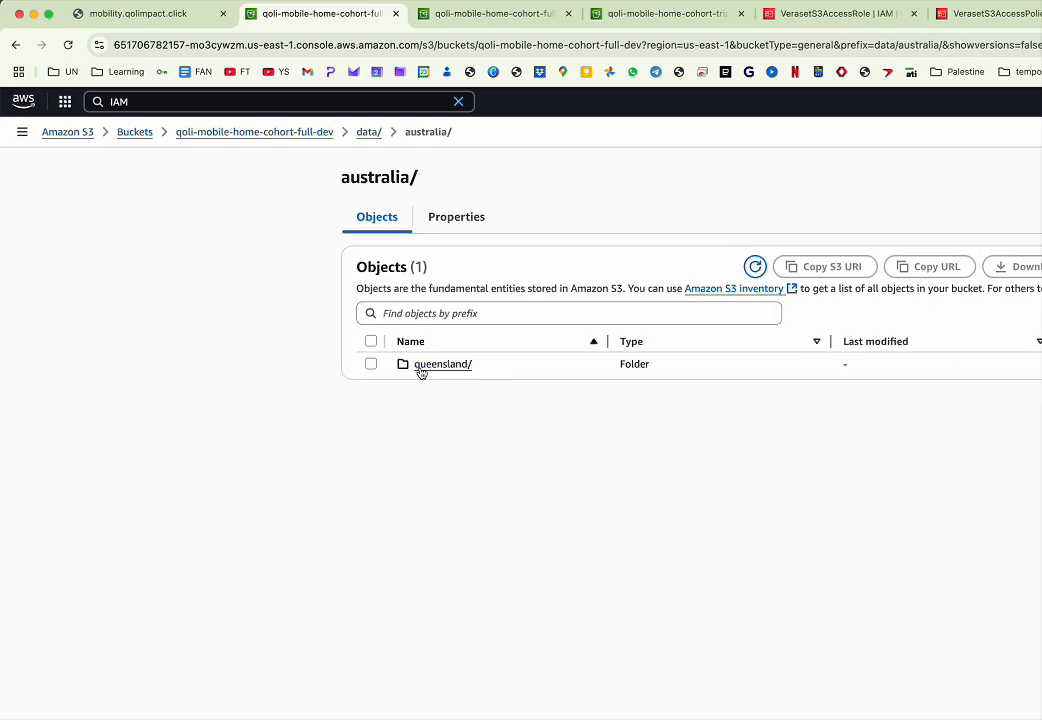
left_click(421, 366)
left_click(421, 366)
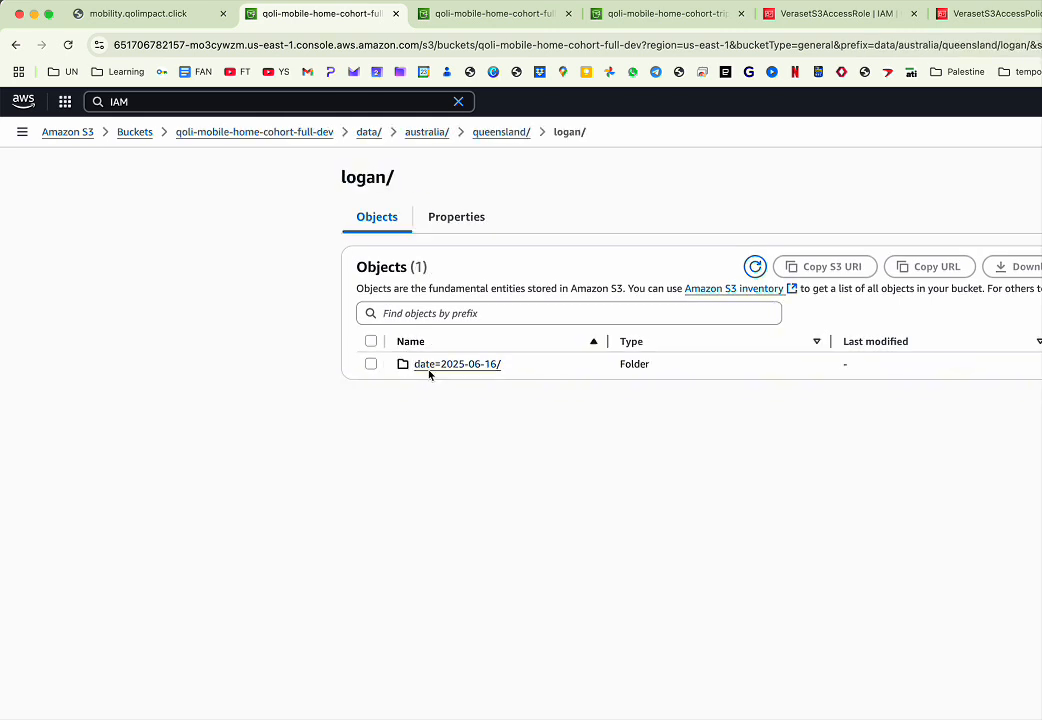
left_click_drag(553, 365, 395, 370)
left_click(460, 365)
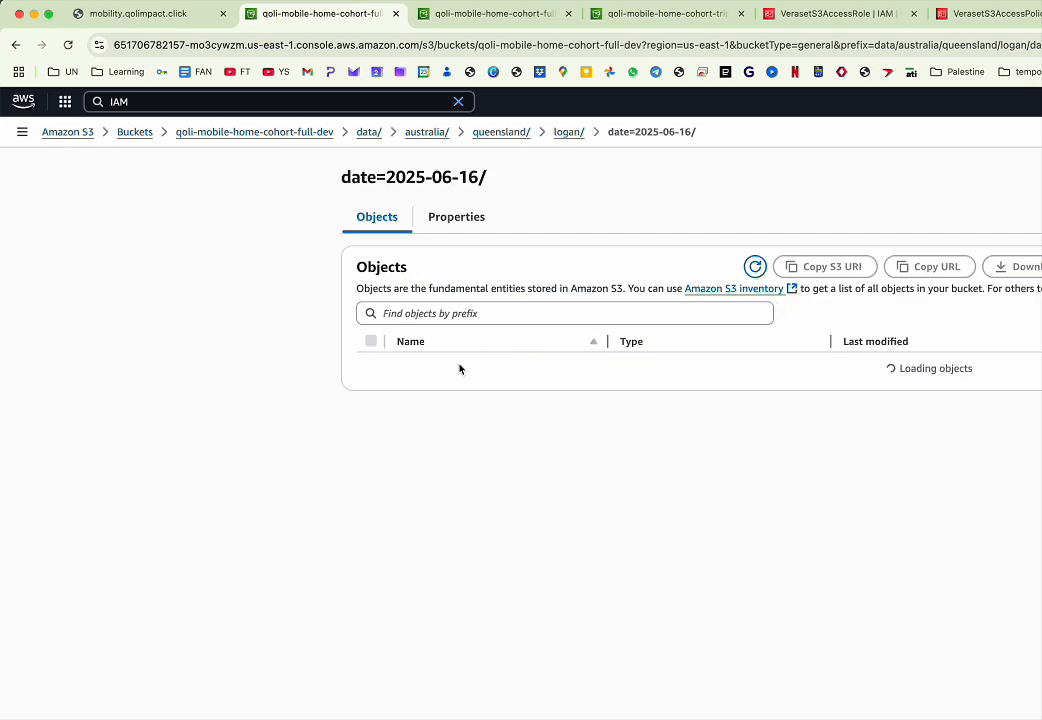
left_click(16, 45)
- Return the bucket tab to its root folder and switch back to the Mobility Cities list
left_click(451, 17)
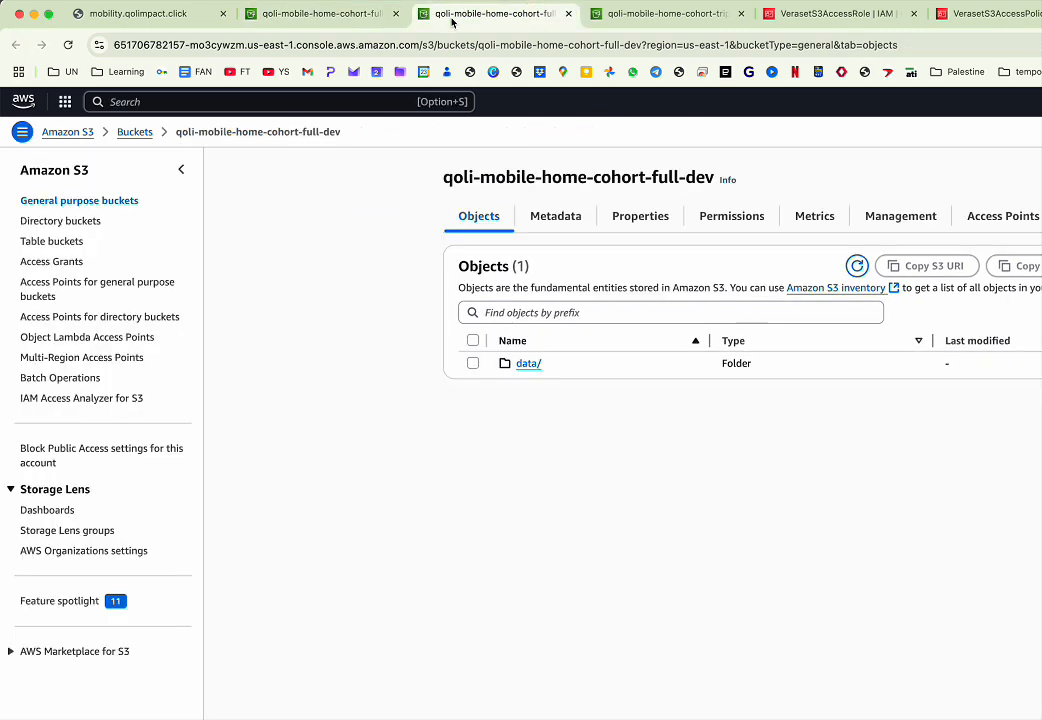
left_click(360, 16)
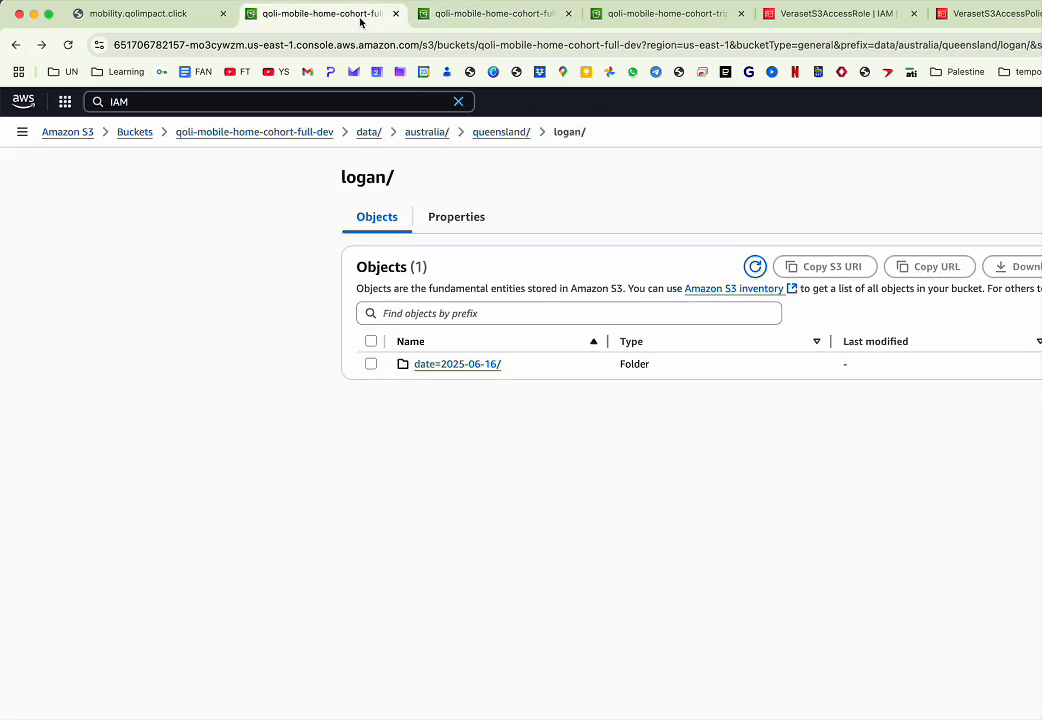
left_click(283, 134)
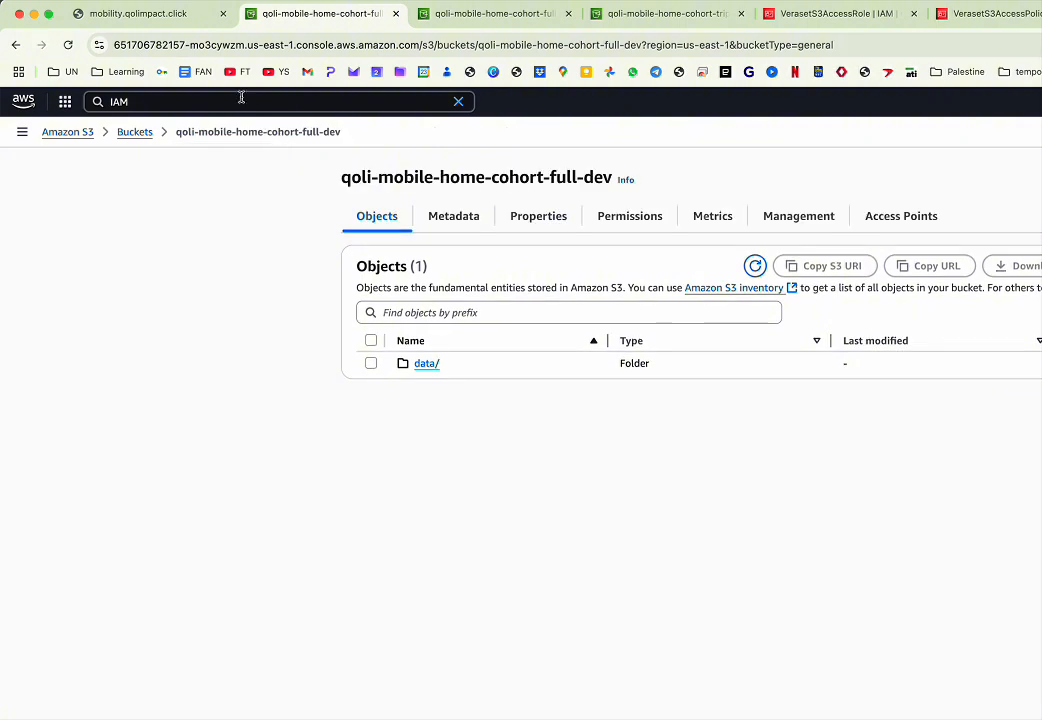
left_click(509, 24)
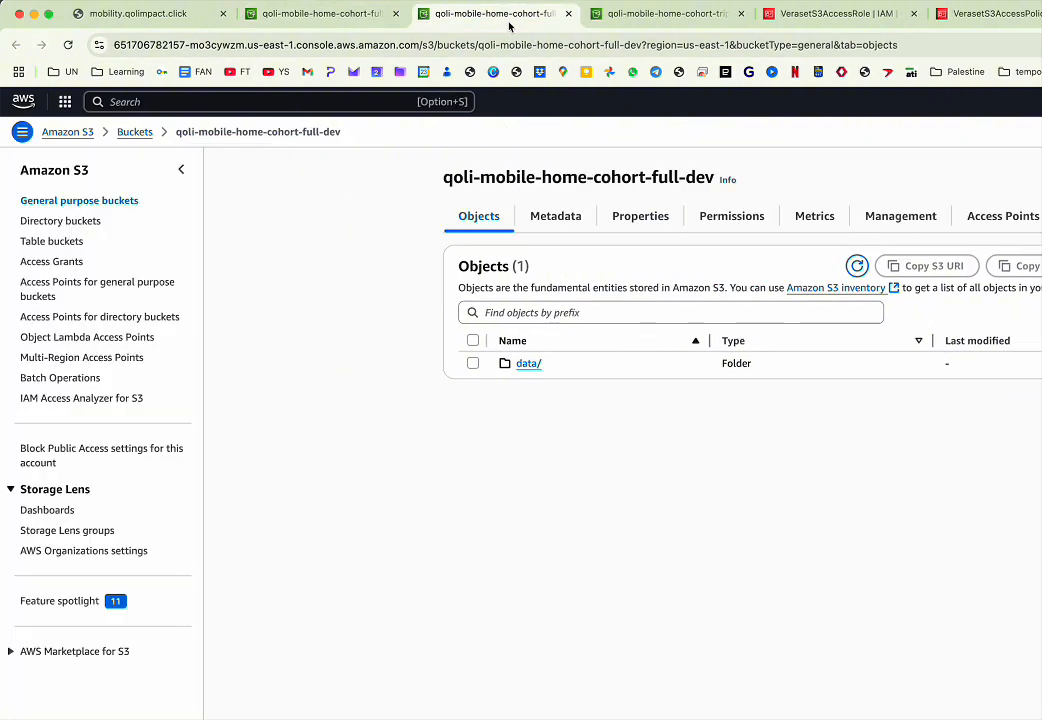
left_click(318, 16)
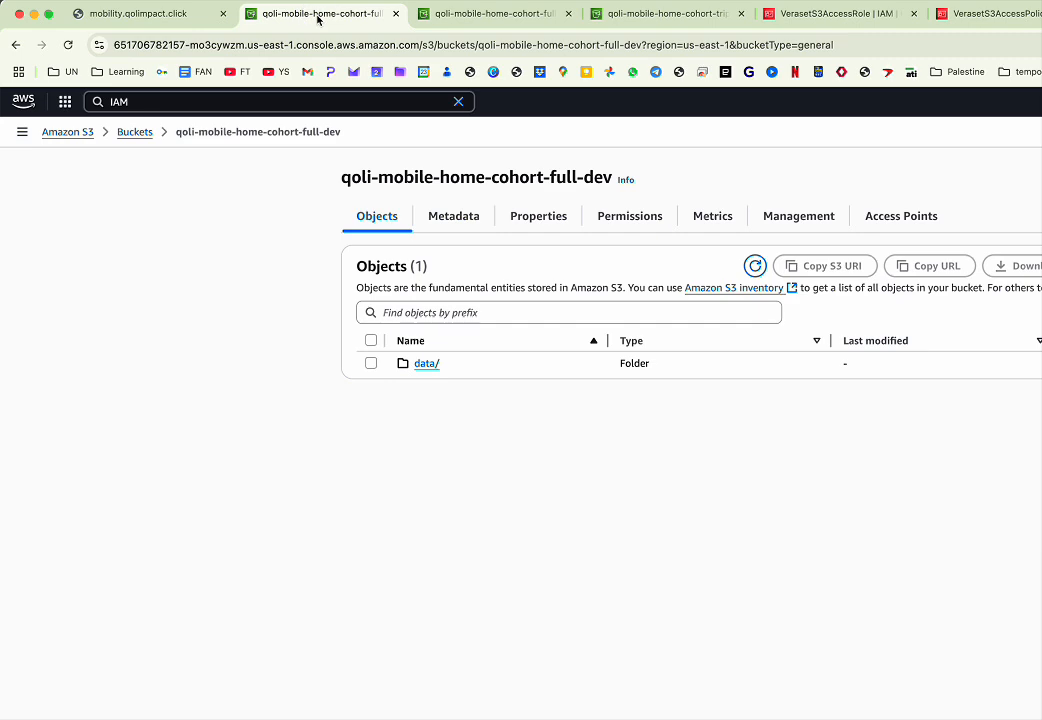
left_click(155, 27)
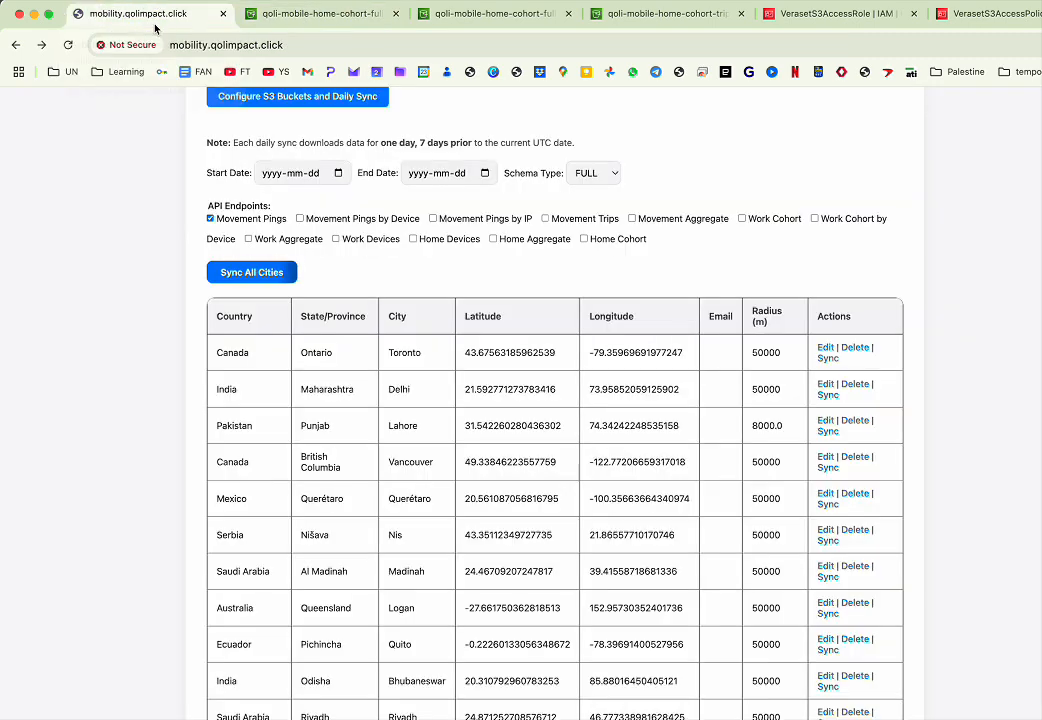
scroll(380, 342, "up", 2)
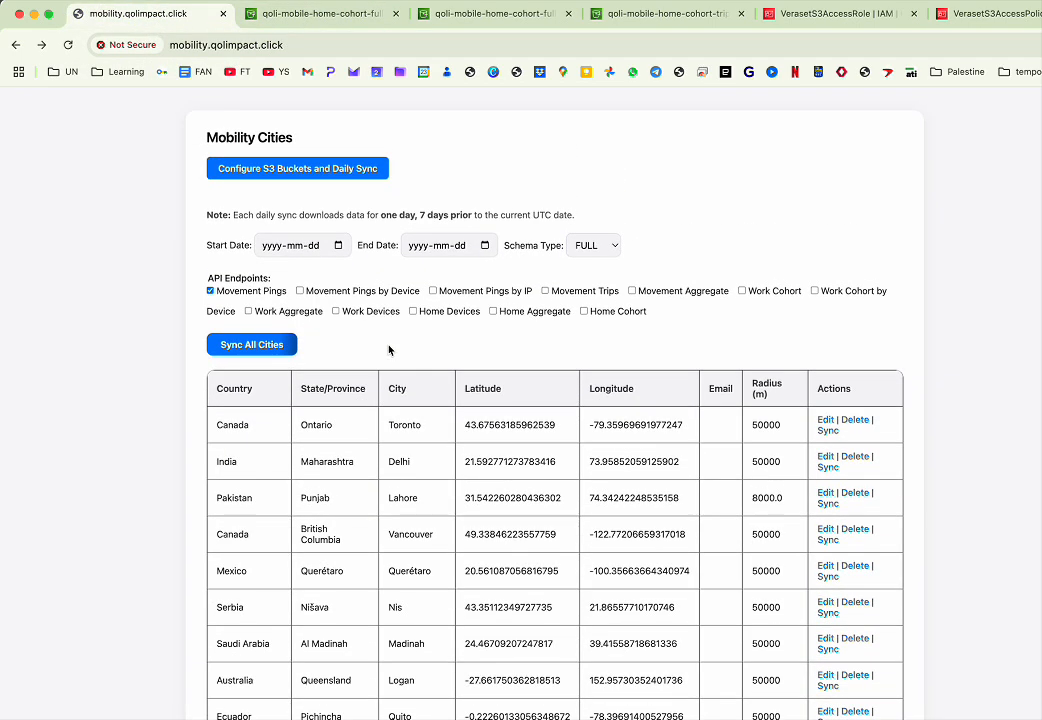